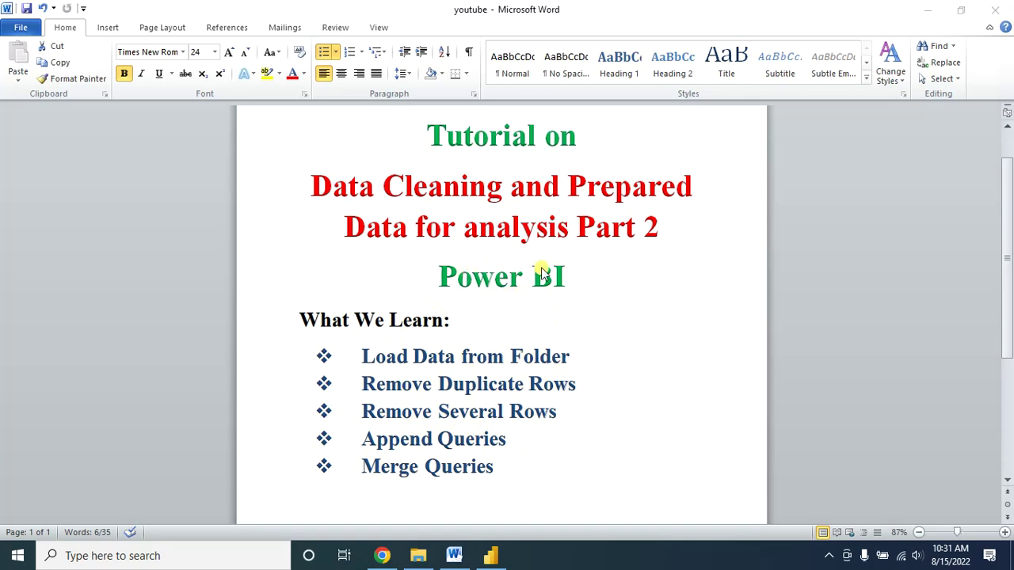
Open the data folder and inspect the header lines of Foodsales ST 1 and ST 2 in Notepad.
key(alt+Tab)
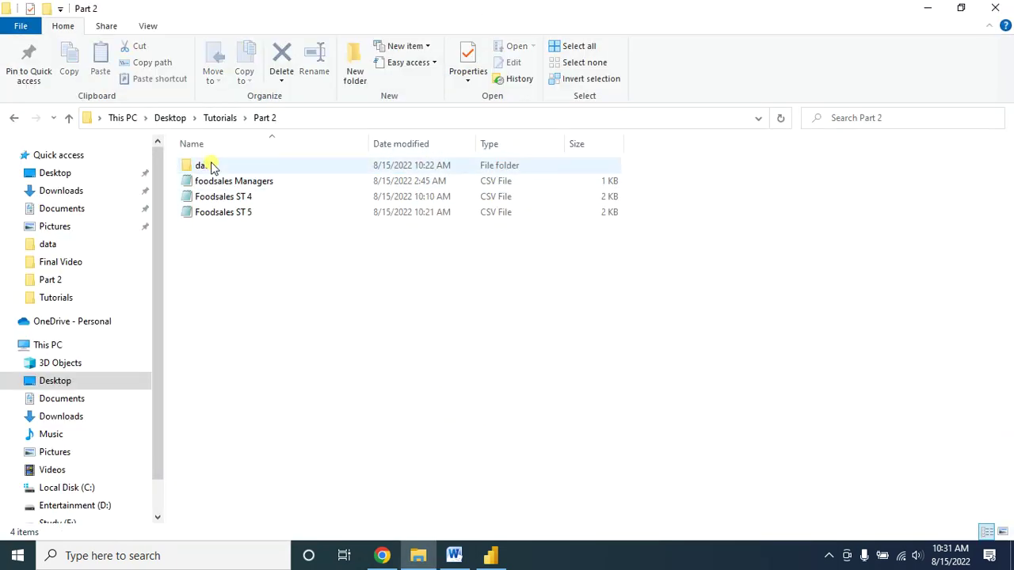
double_click(212, 165)
double_click(236, 165)
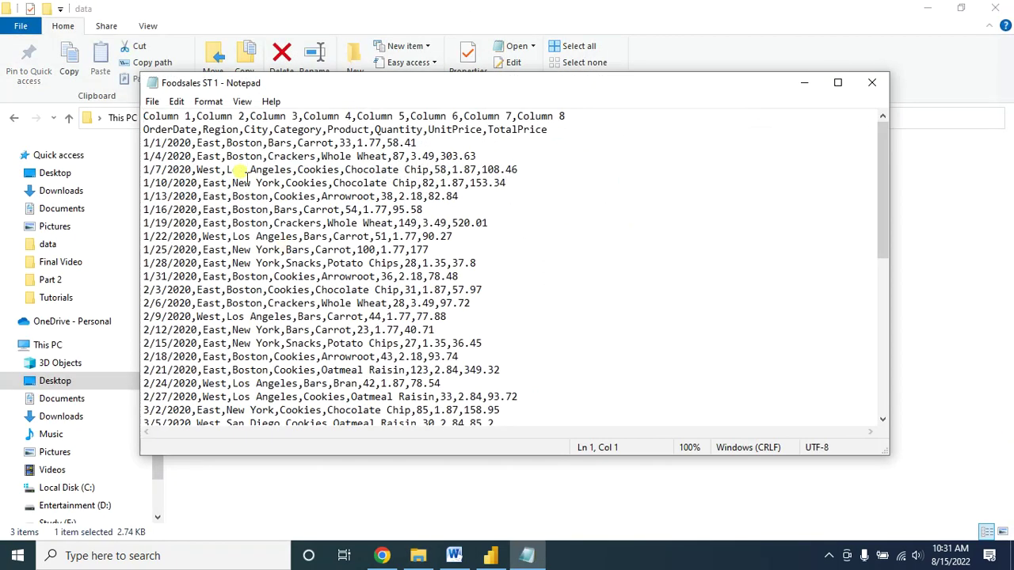
drag(148, 130, 547, 131)
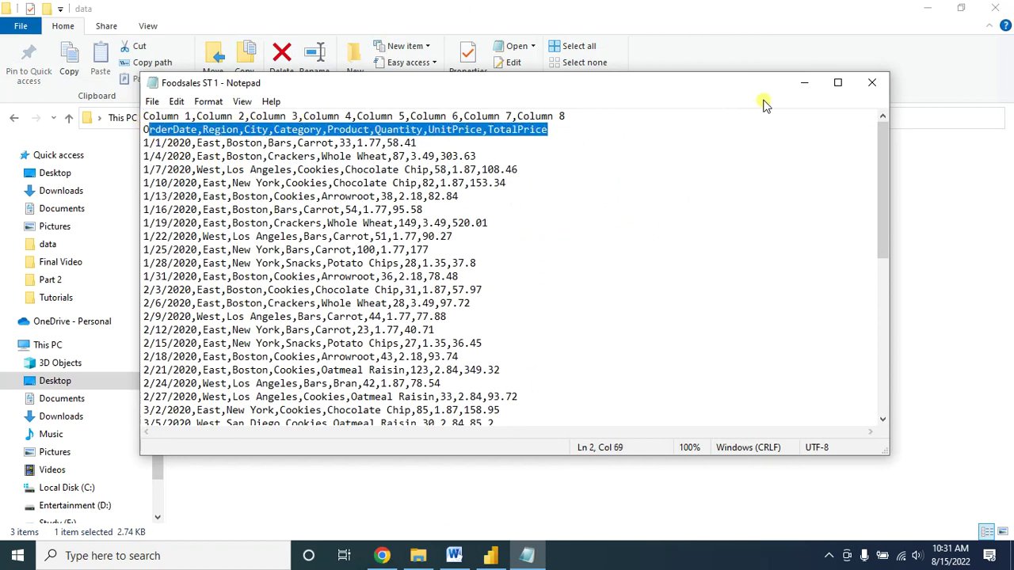
click(871, 83)
double_click(242, 182)
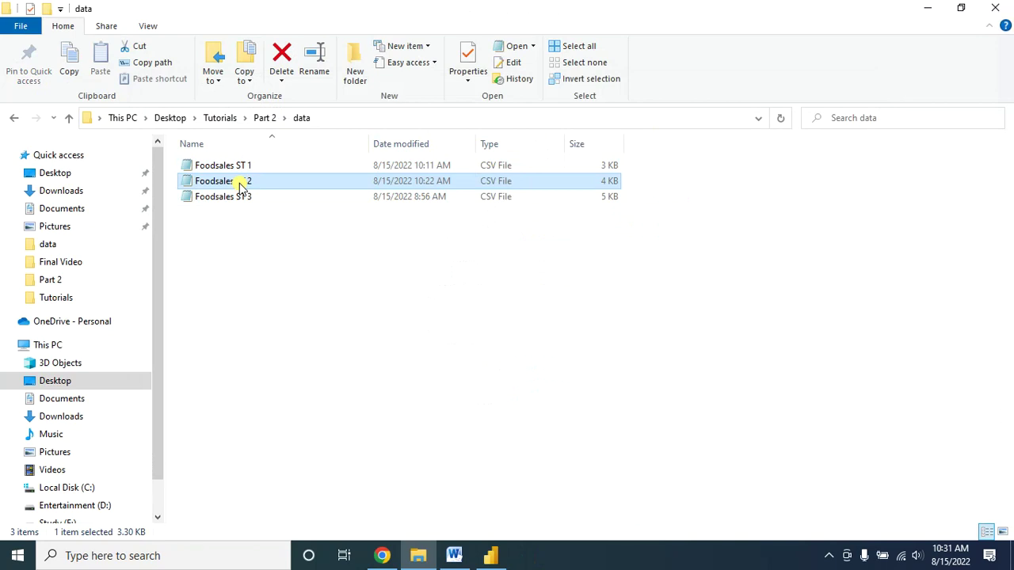
drag(548, 129, 446, 129)
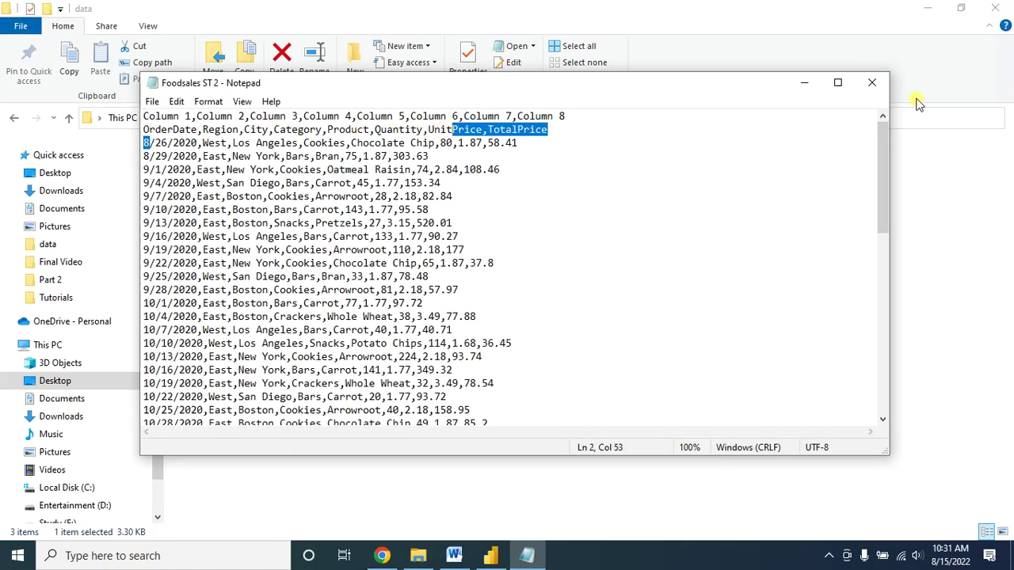
click(871, 83)
Back in Part 2, inspect the Foodsales ST 5 header line, OrderDate through TotalPrice.
click(64, 117)
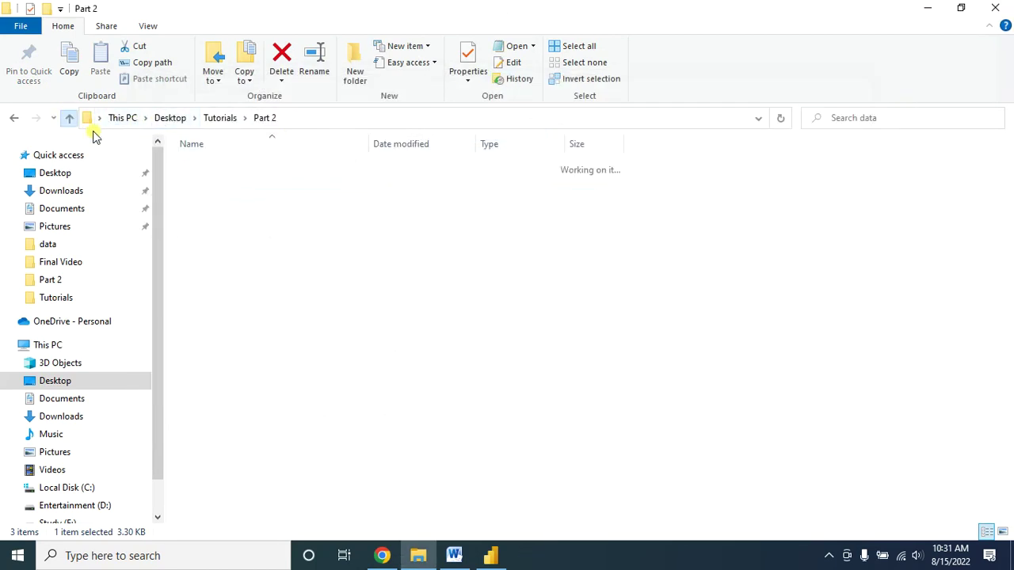
double_click(233, 212)
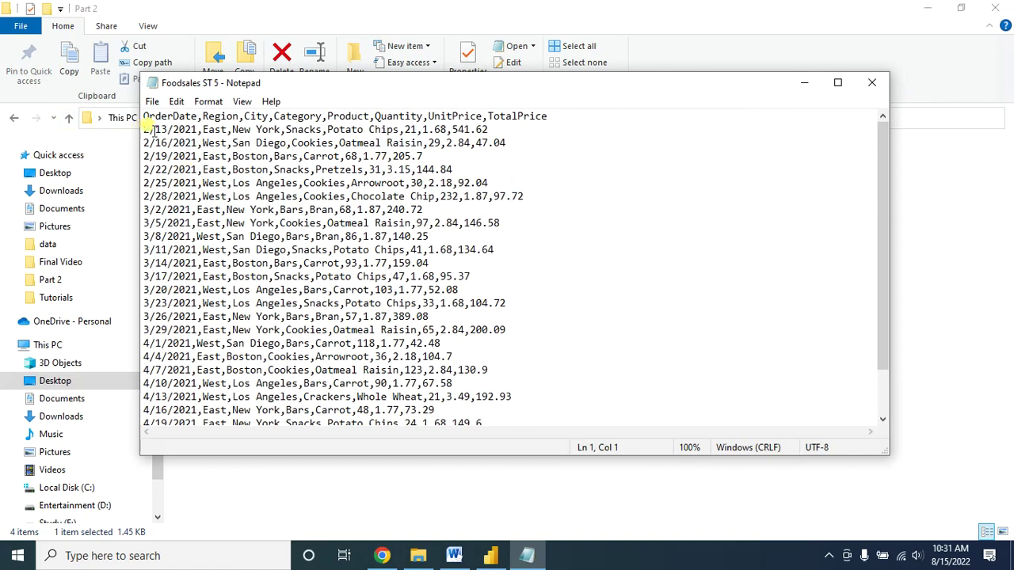
drag(148, 116, 555, 111)
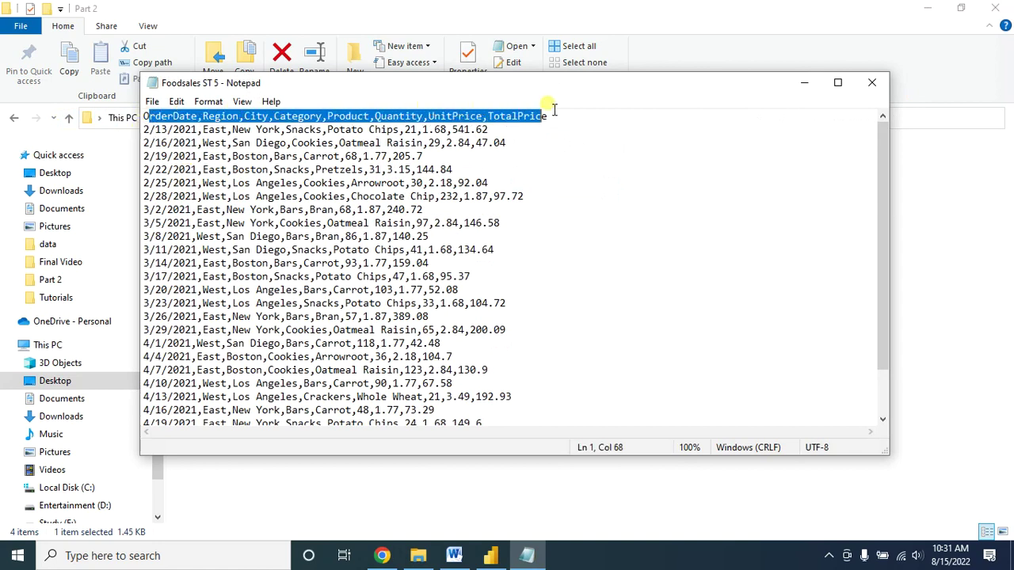
click(871, 82)
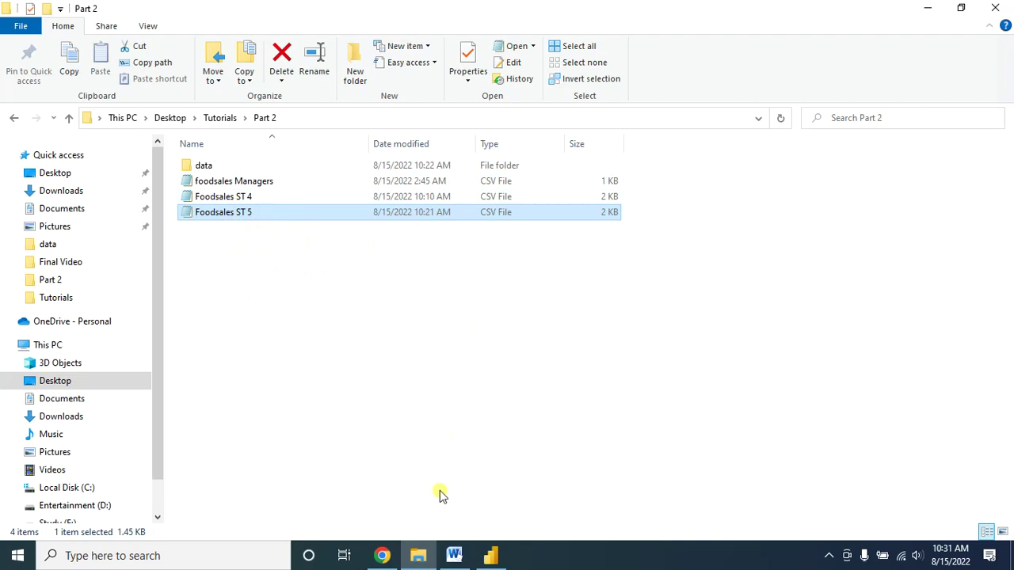
Bring the Part 2 folder window back up and open its data folder.
click(490, 555)
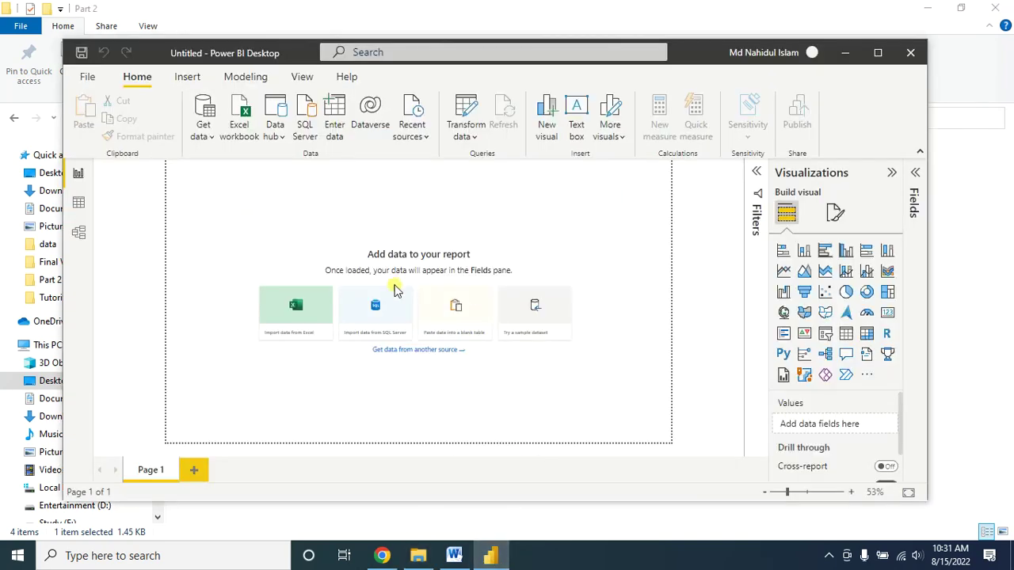
click(418, 555)
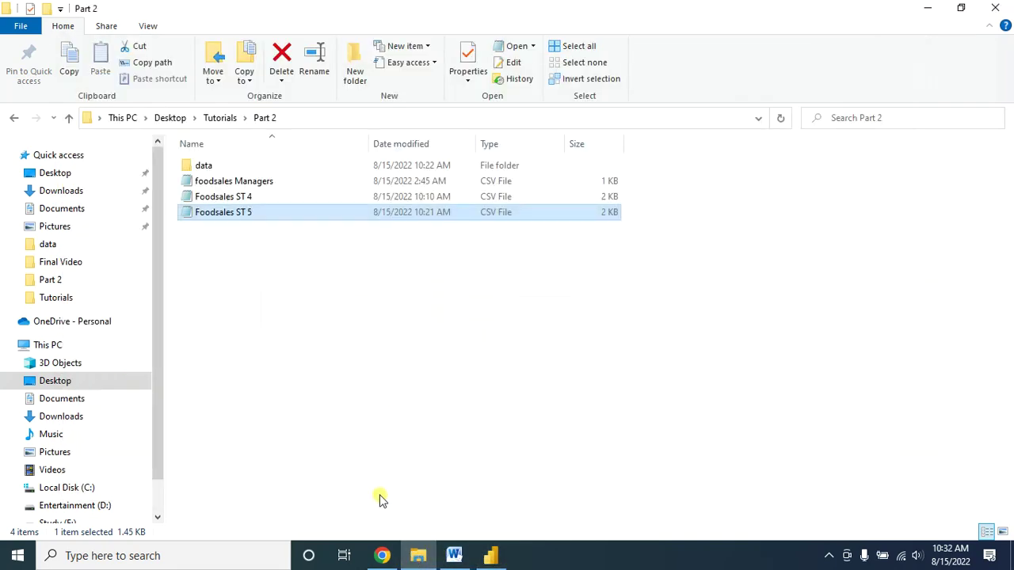
click(418, 555)
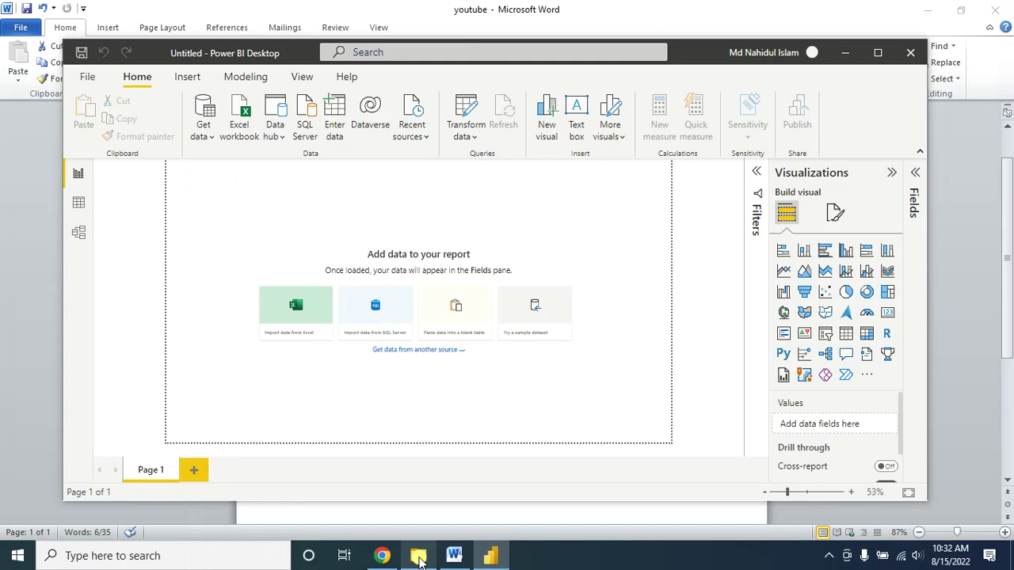
click(491, 555)
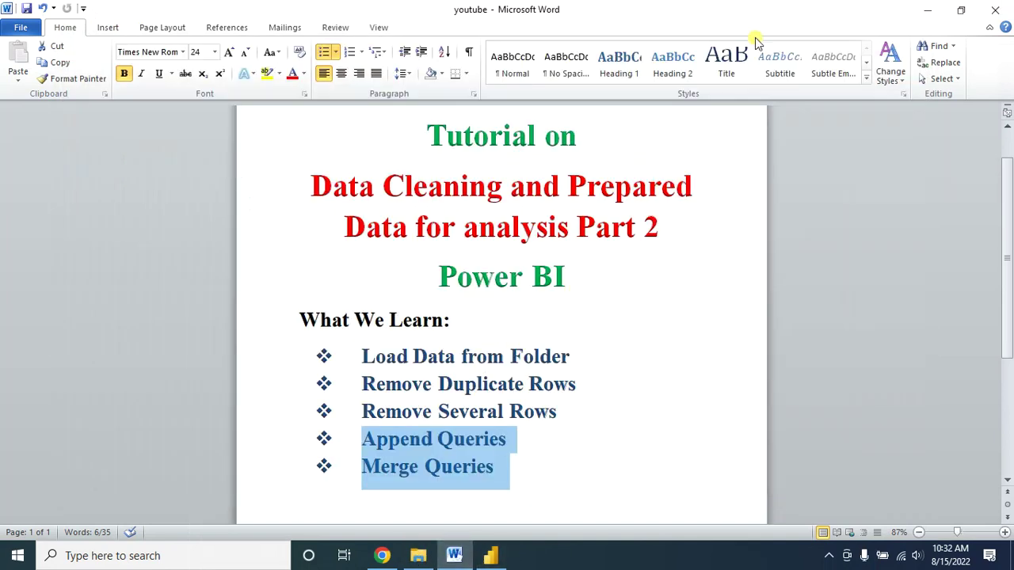
click(418, 555)
click(207, 166)
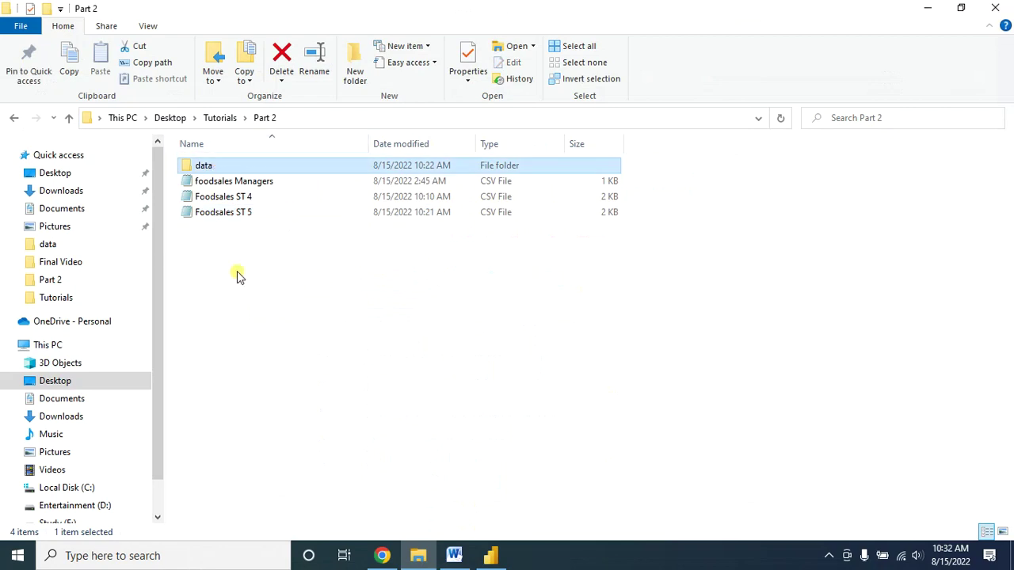
double_click(209, 167)
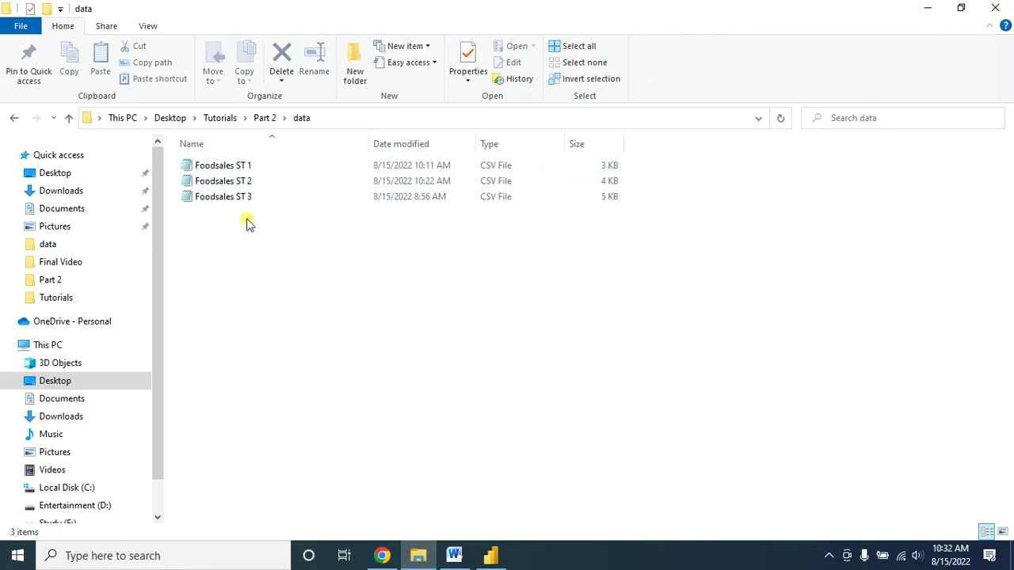
Reopen the data folder, then bring Power BI Desktop forward and move its window lower-right.
click(490, 555)
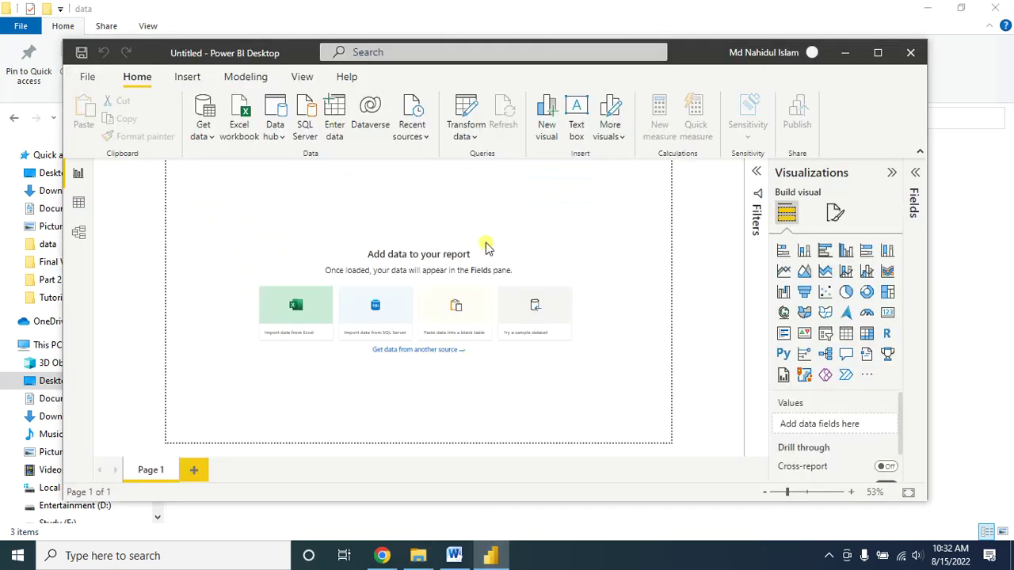
click(418, 555)
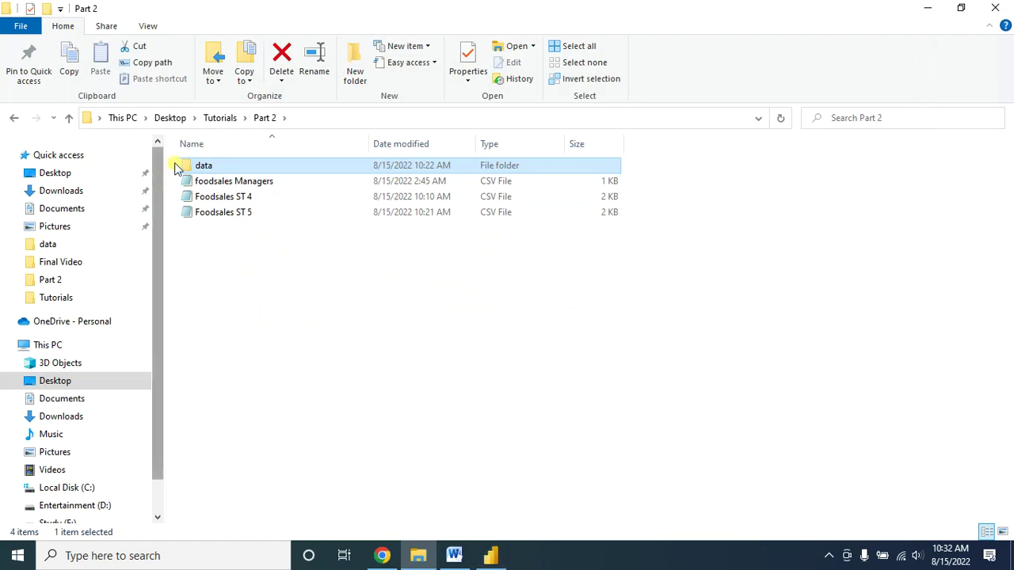
double_click(201, 166)
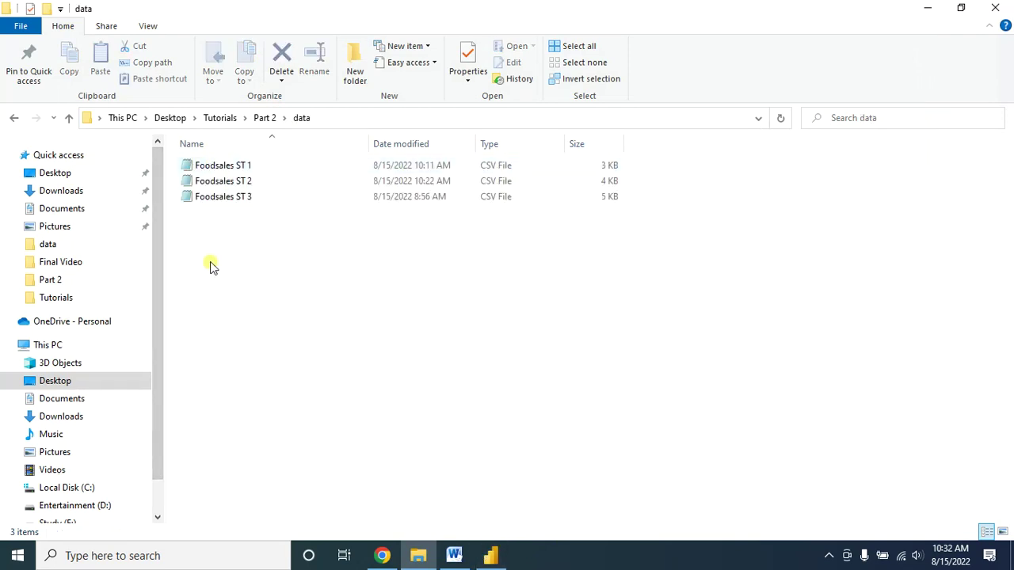
click(493, 555)
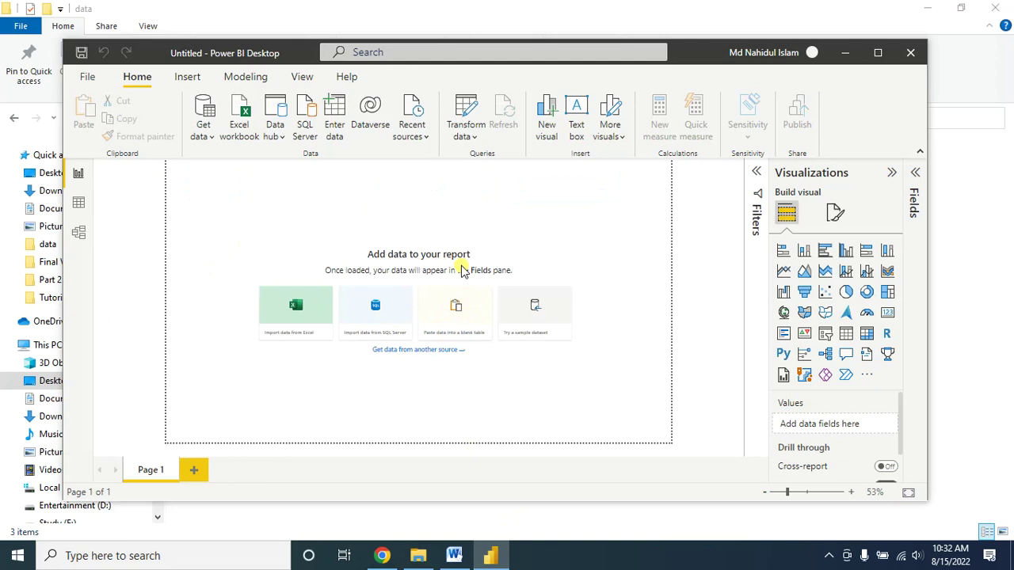
drag(199, 60, 235, 30)
Choose Folder as a new data source from the Get Data connector list.
click(248, 115)
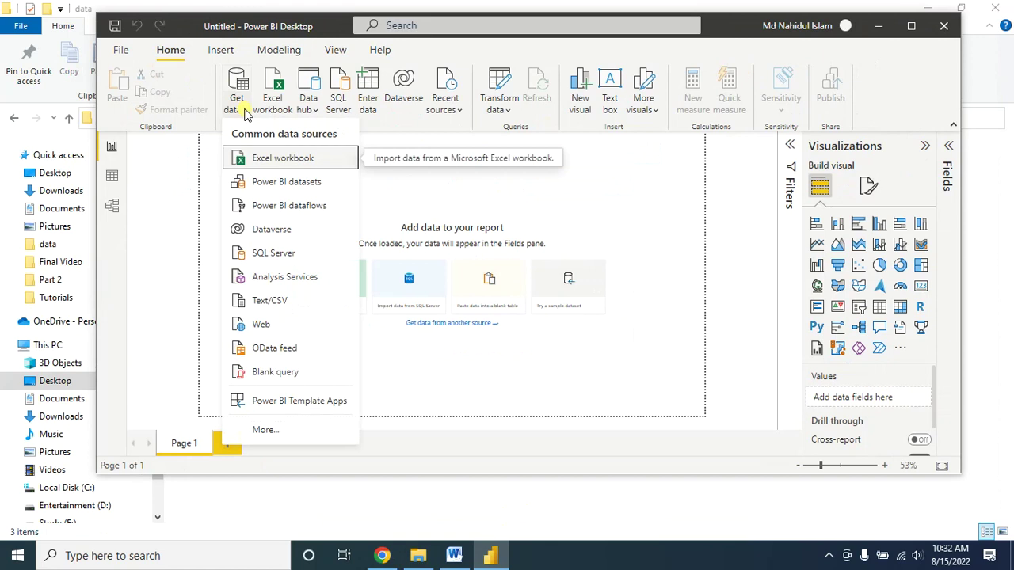
click(273, 432)
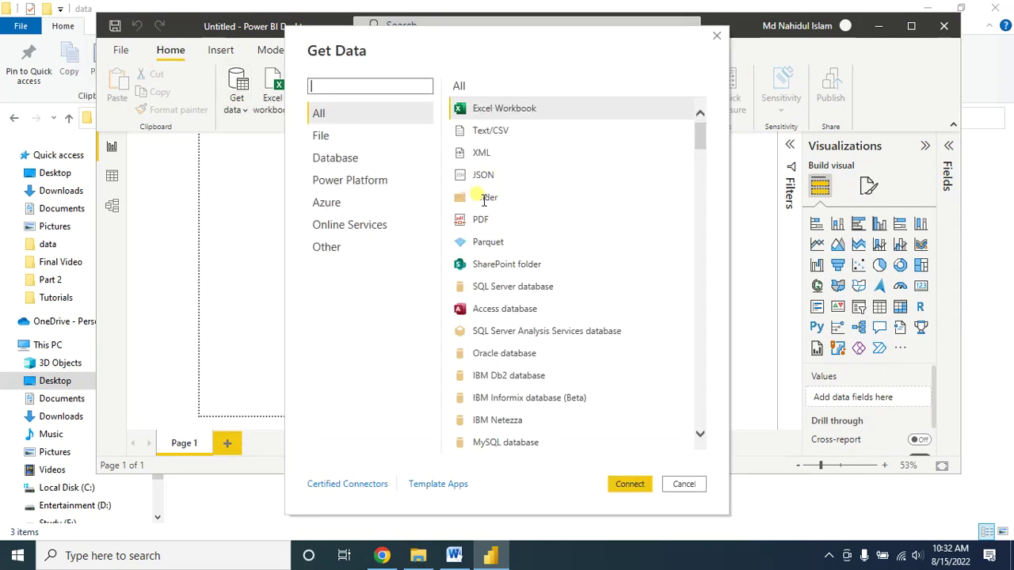
click(483, 200)
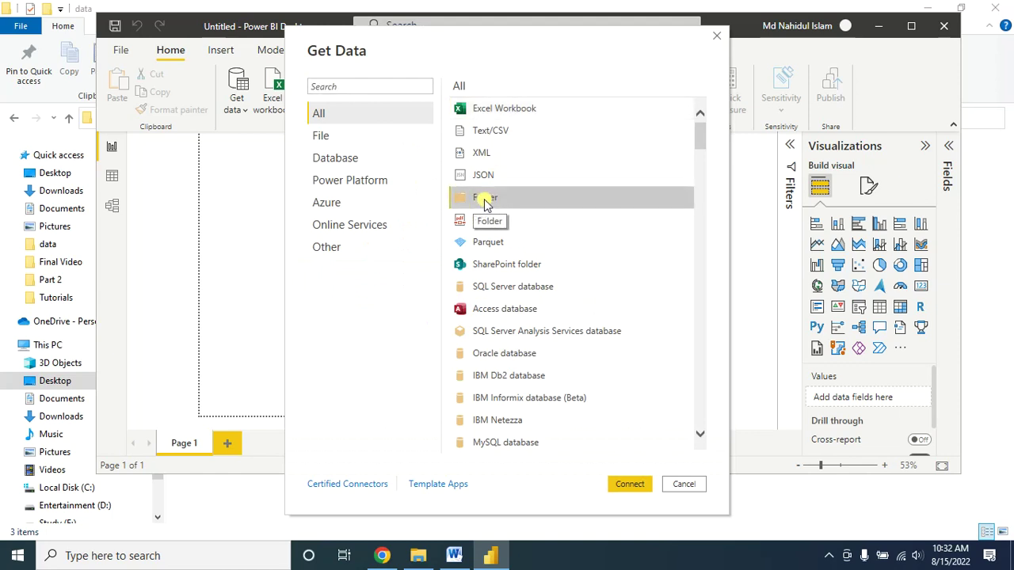
click(638, 484)
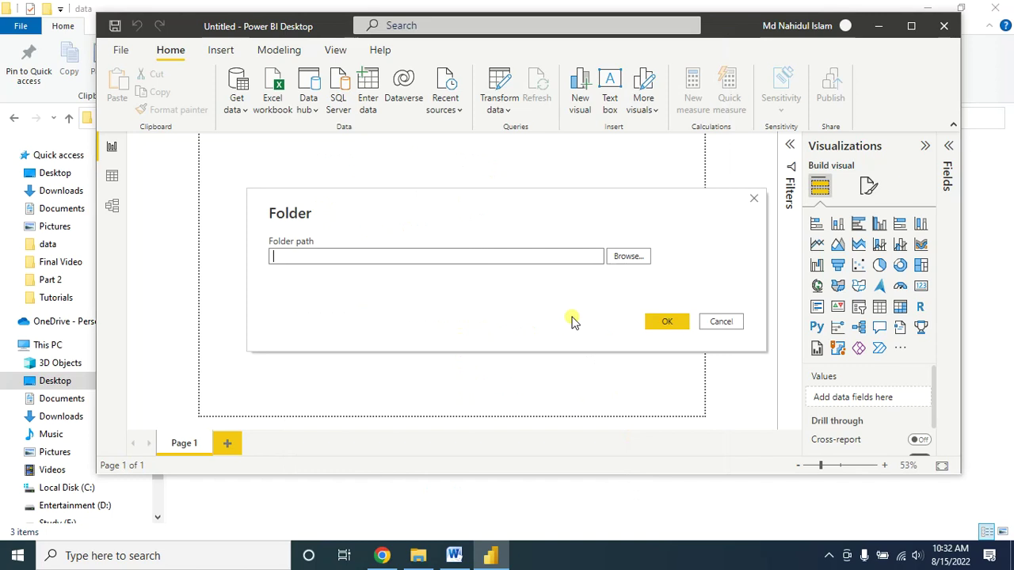
Point the Folder source at Tutorials > Part 2 > data and send its files to Transform Data.
click(618, 256)
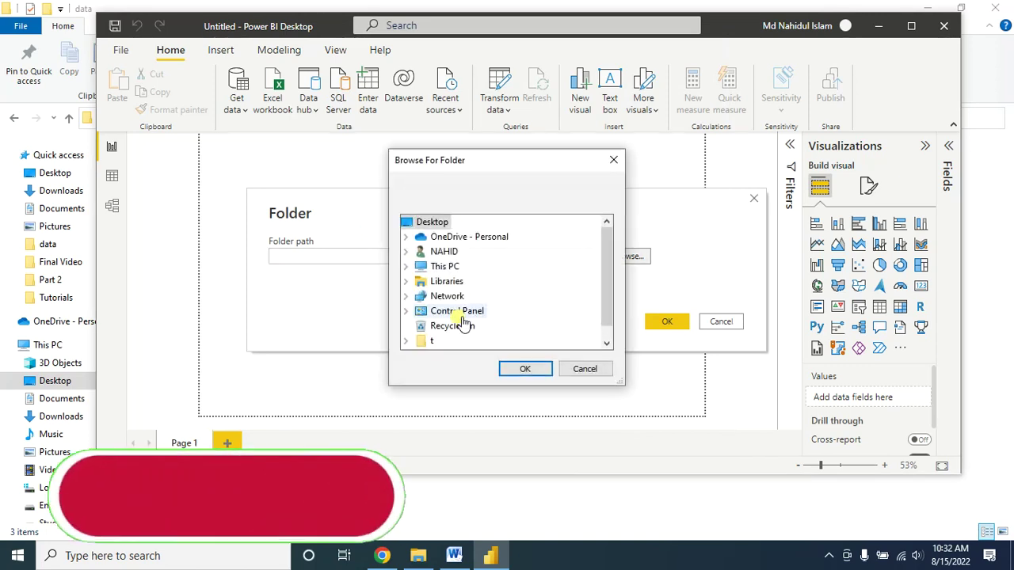
click(447, 341)
click(455, 326)
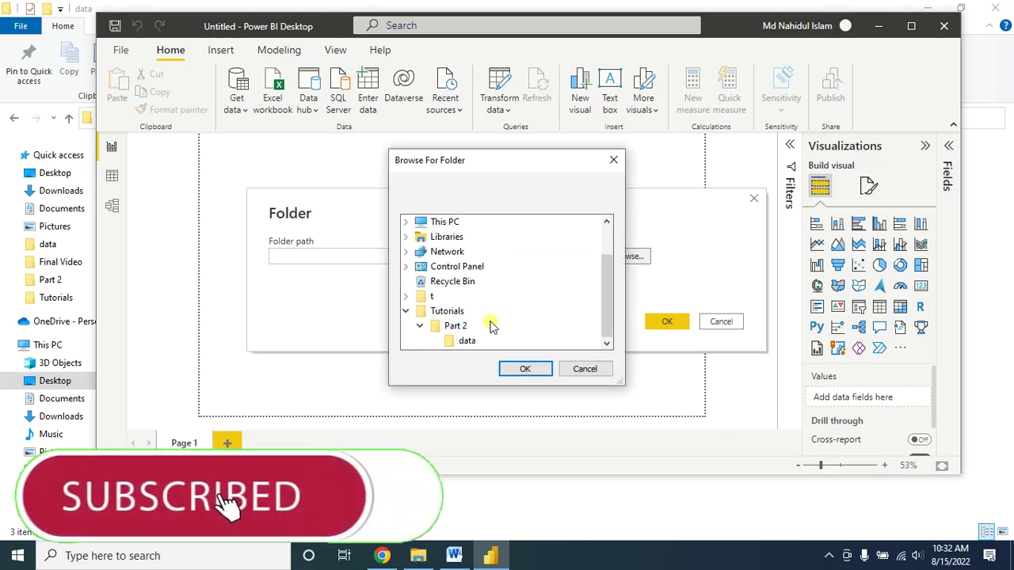
click(468, 342)
click(519, 370)
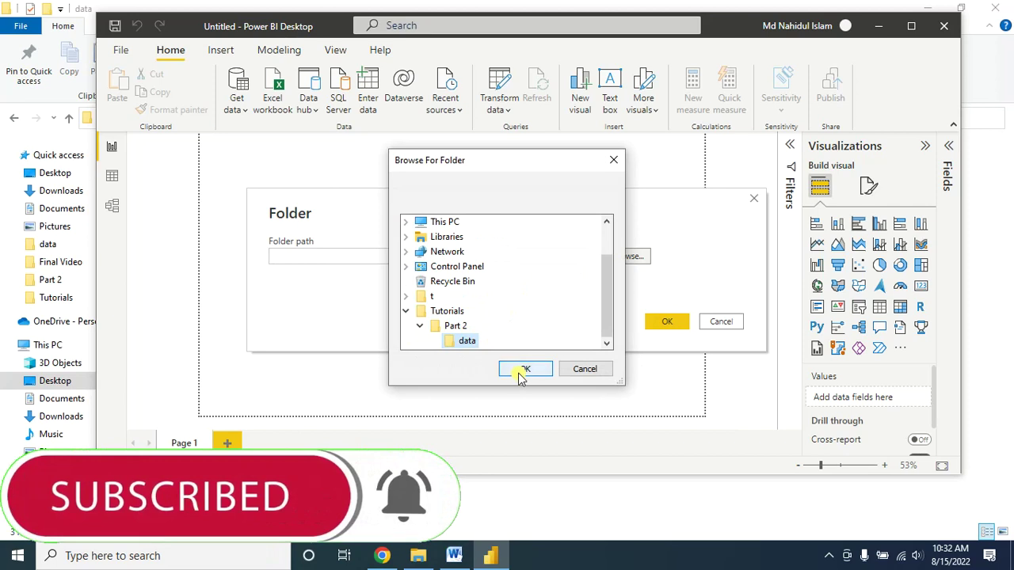
click(666, 320)
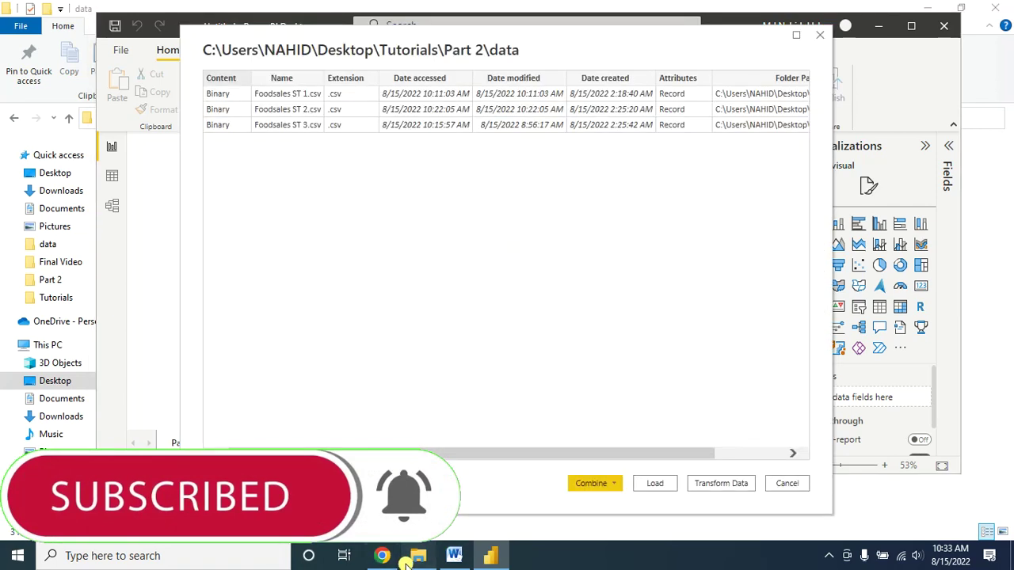
click(412, 559)
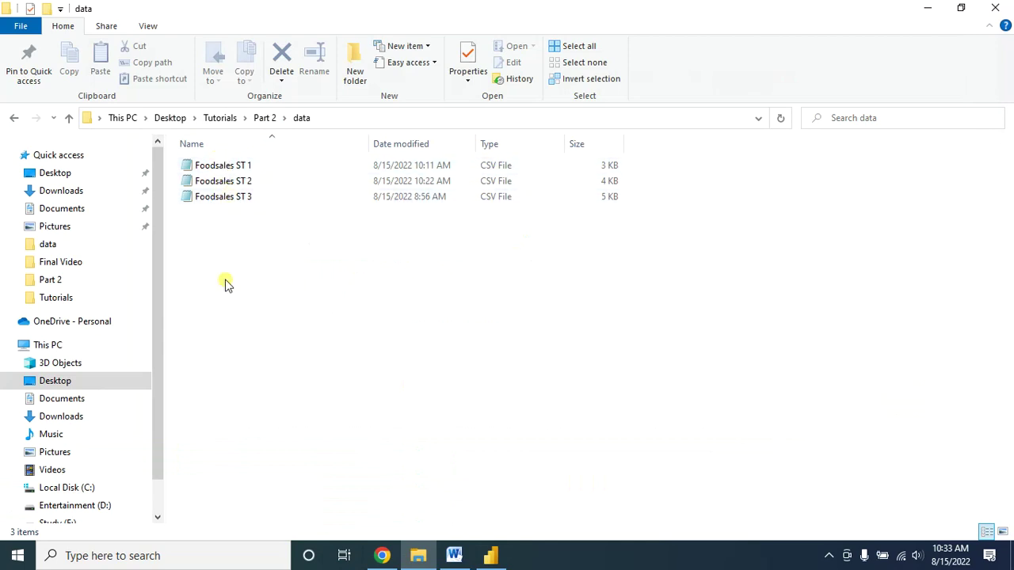
click(490, 555)
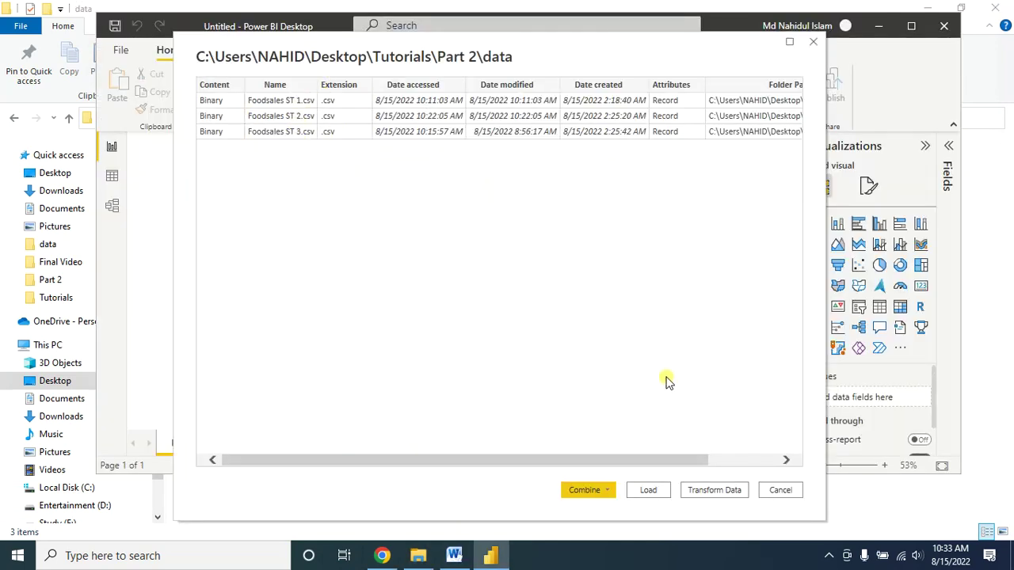
click(715, 491)
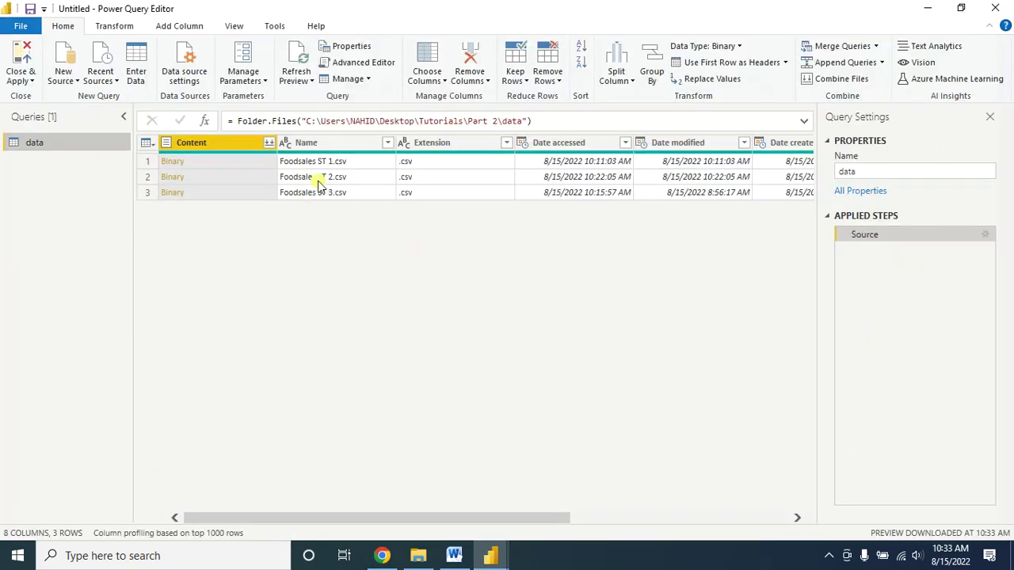
Combine the folder's files, trying Foodsales ST 1, ST 2 and ST 3 as the sample file.
click(270, 148)
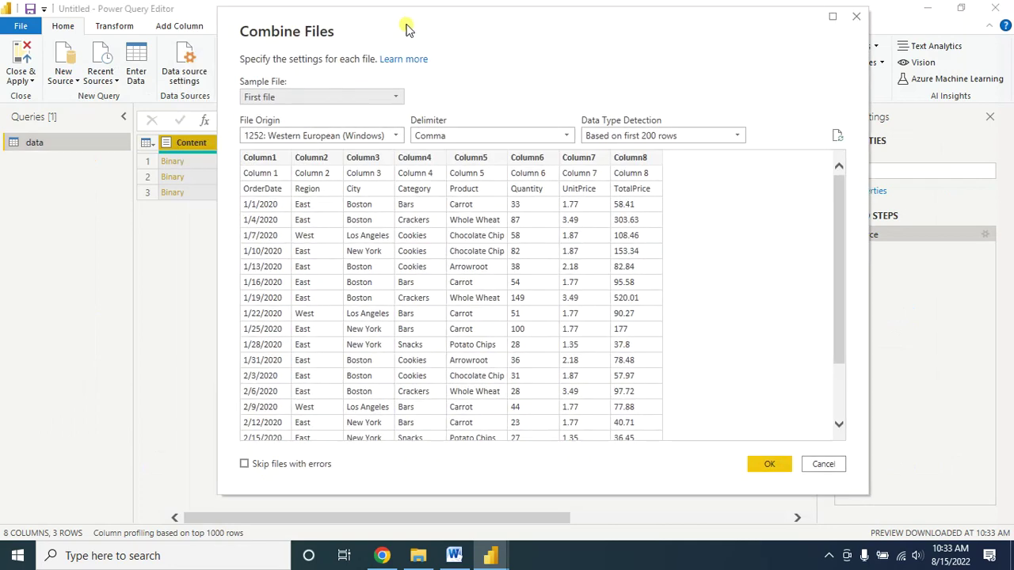
click(394, 97)
click(279, 129)
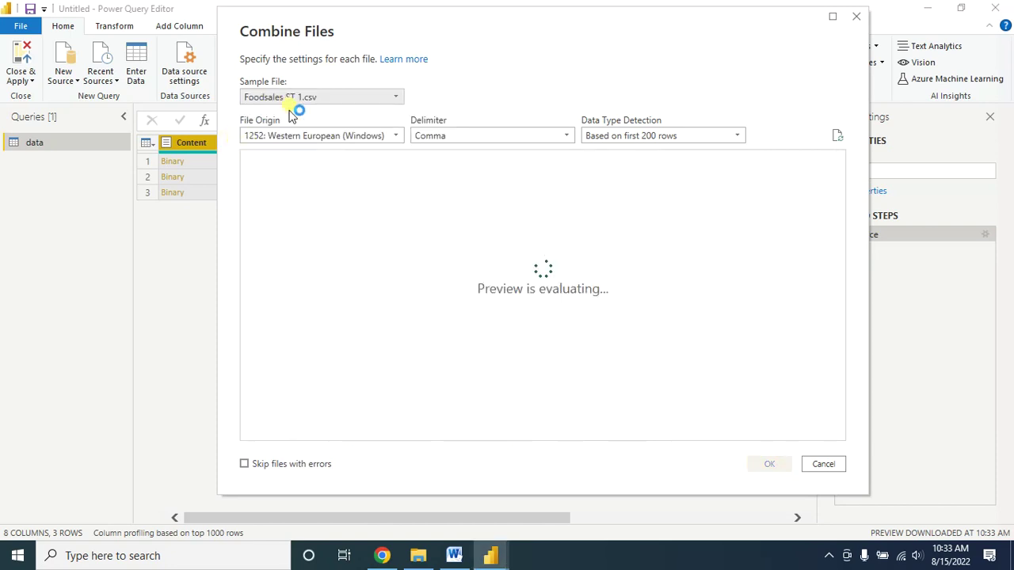
click(399, 100)
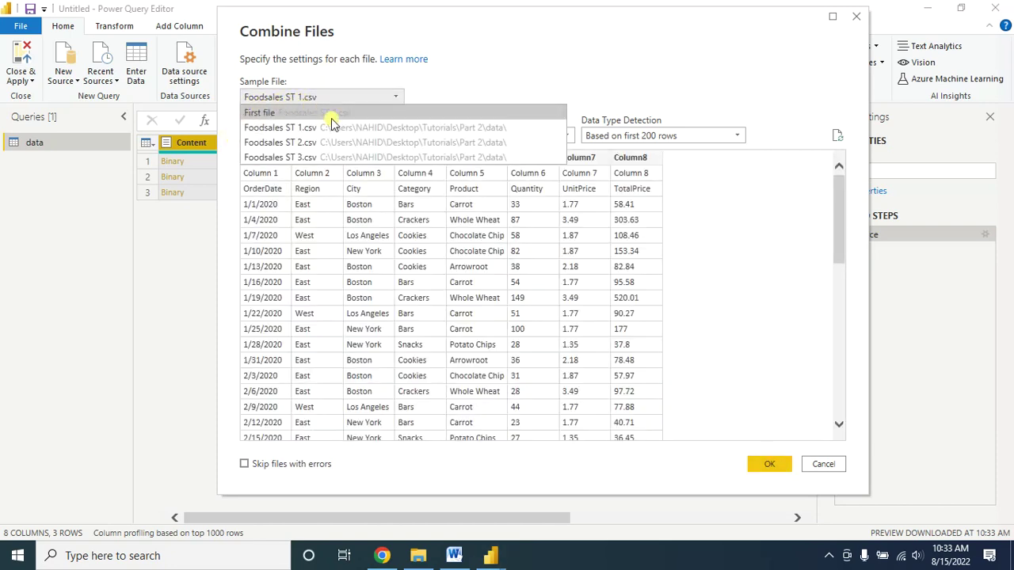
click(301, 147)
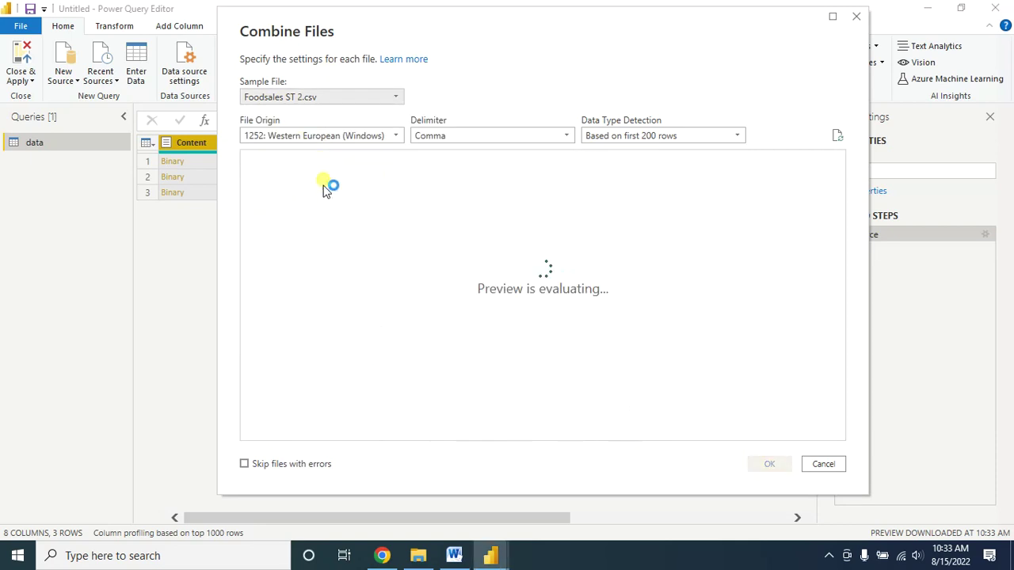
click(332, 97)
click(308, 152)
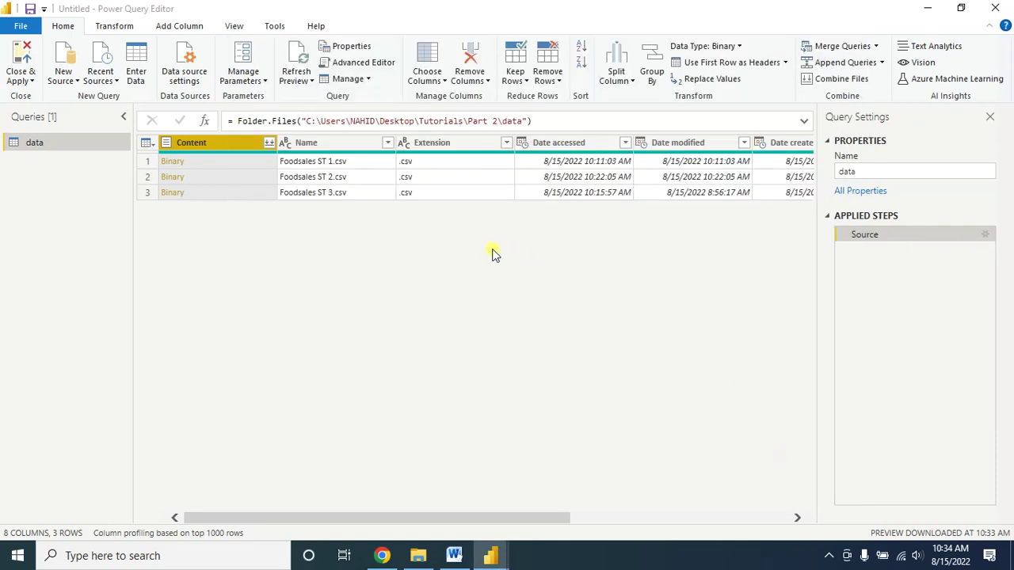
Scroll through the combined 193-row table, then return File Explorer to Part 2.
scroll(342, 314, down, 20)
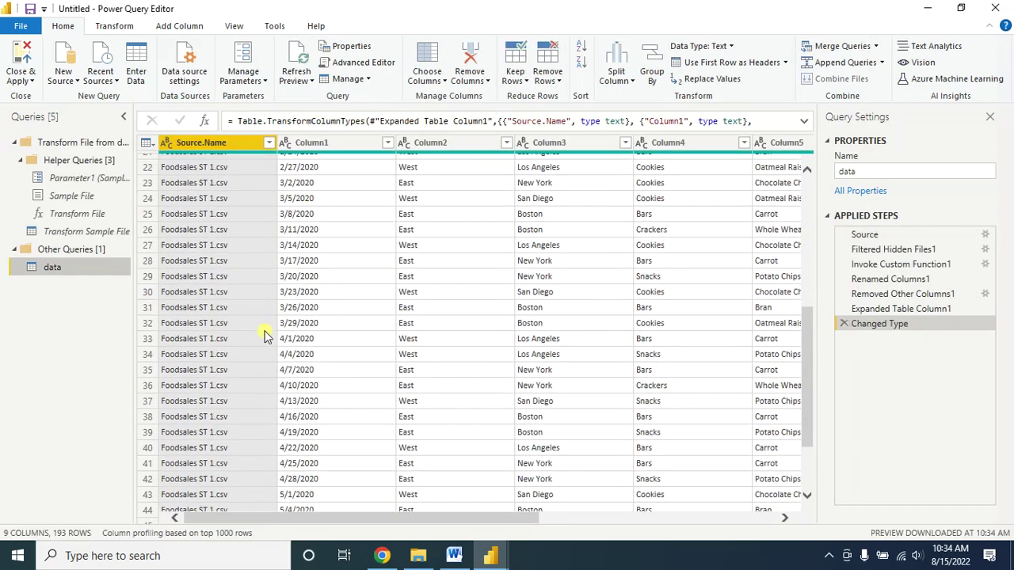
scroll(245, 420, down, 20)
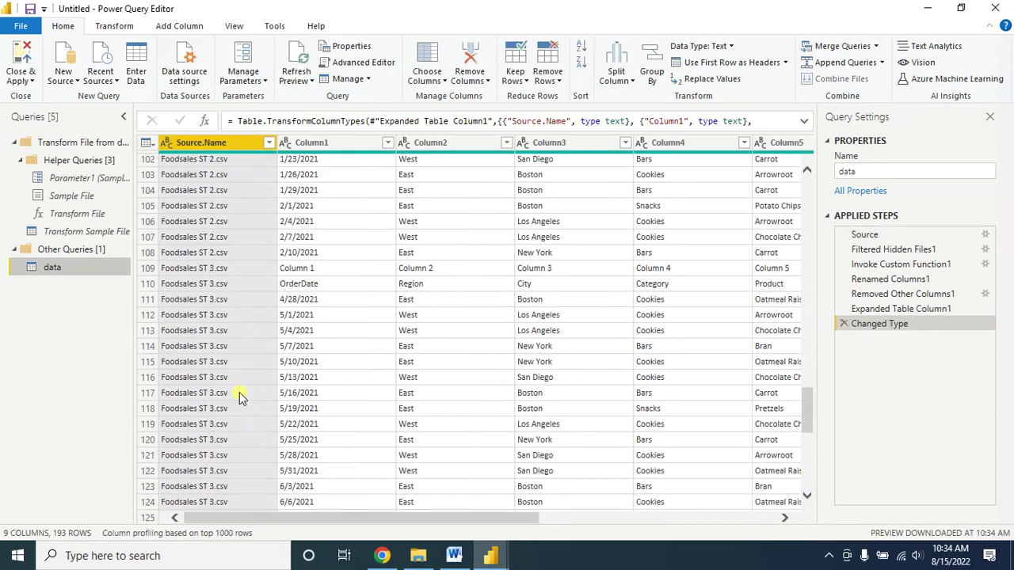
scroll(215, 441, down, 5)
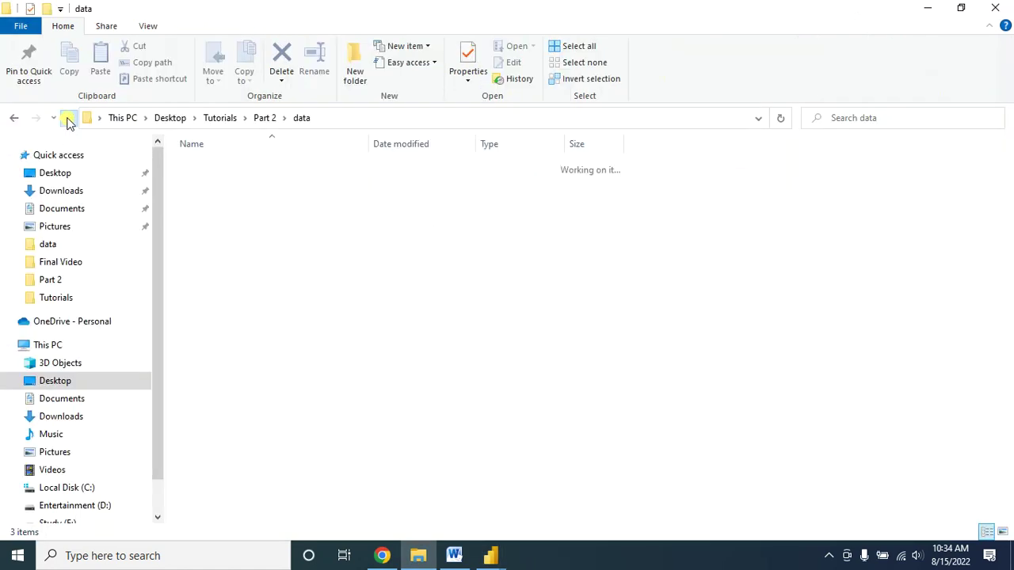
click(69, 117)
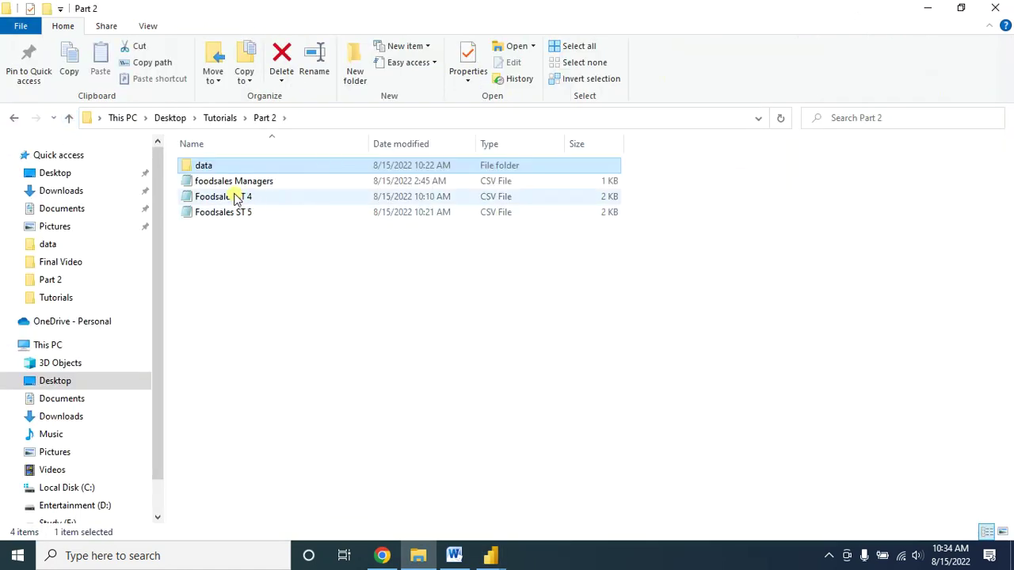
Check the contents of Foodsales ST 4 in Notepad.
double_click(233, 198)
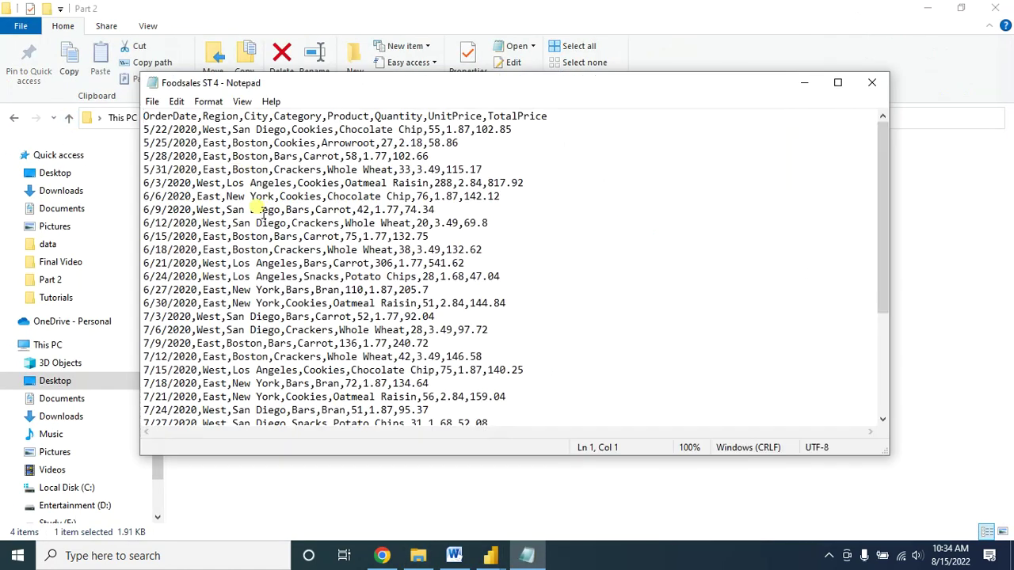
click(871, 82)
double_click(239, 198)
click(871, 82)
Shrink the query editor window and drag Foodsales ST 4 into the data folder.
click(490, 555)
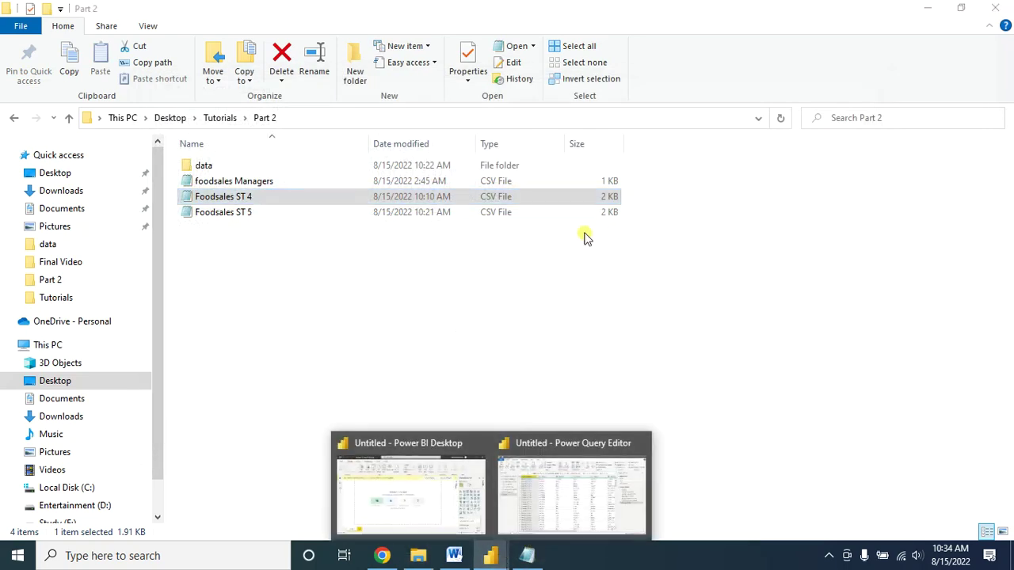
click(559, 476)
double_click(405, 14)
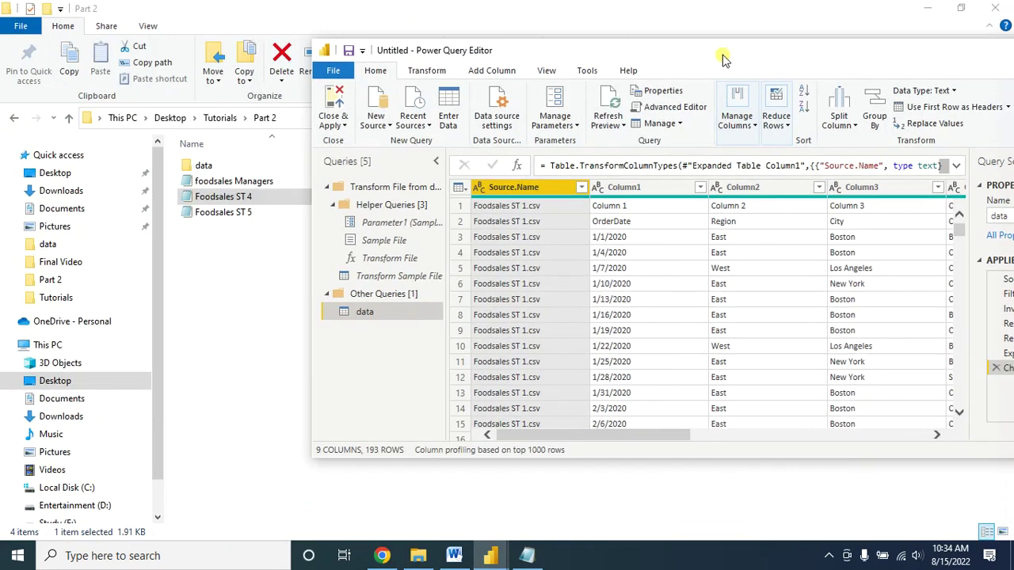
click(236, 200)
drag(236, 201, 231, 168)
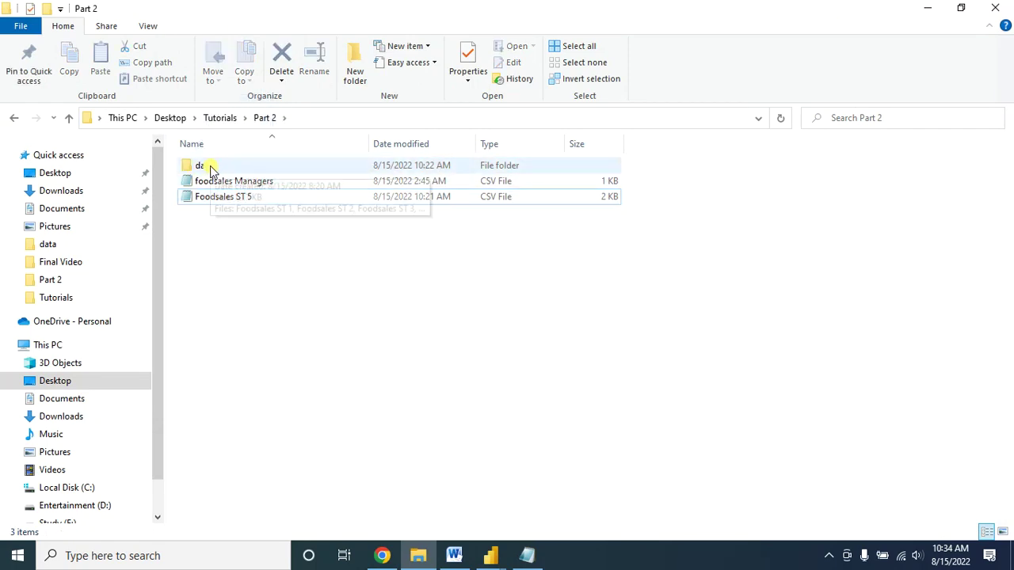
Refresh the query editor preview and scroll to confirm 227 rows including Foodsales ST 4.
mouse_move(494, 560)
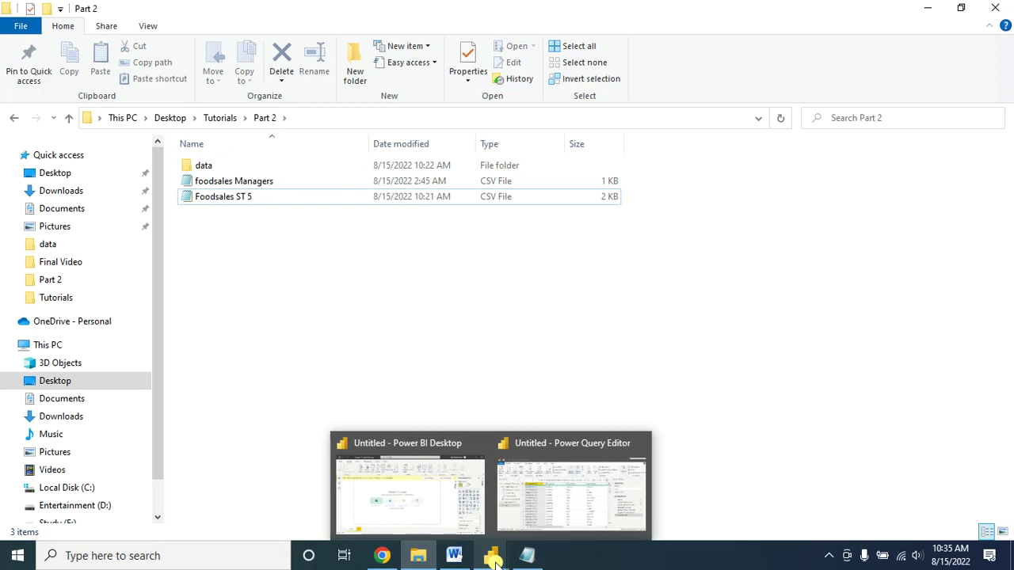
click(544, 492)
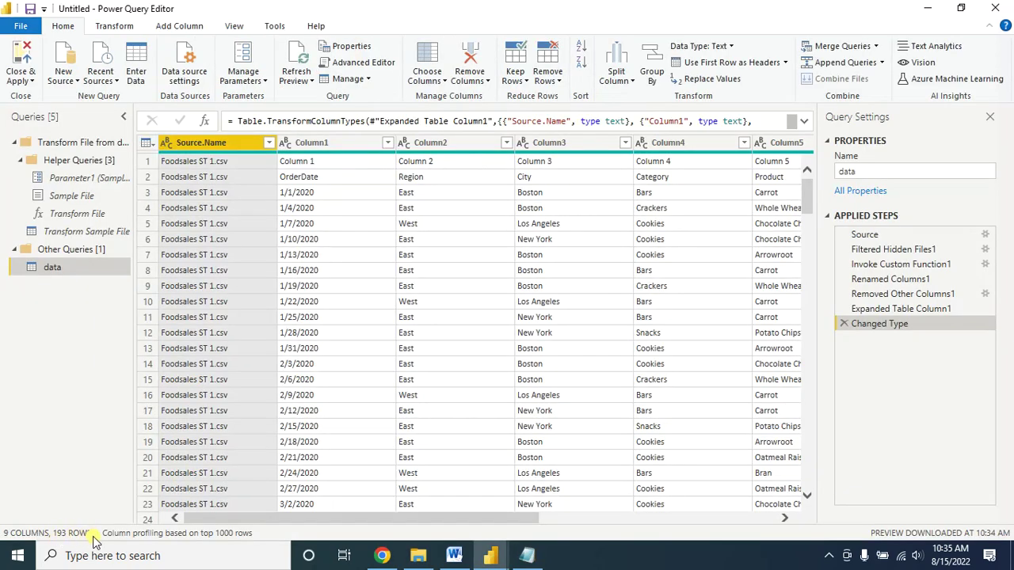
click(299, 66)
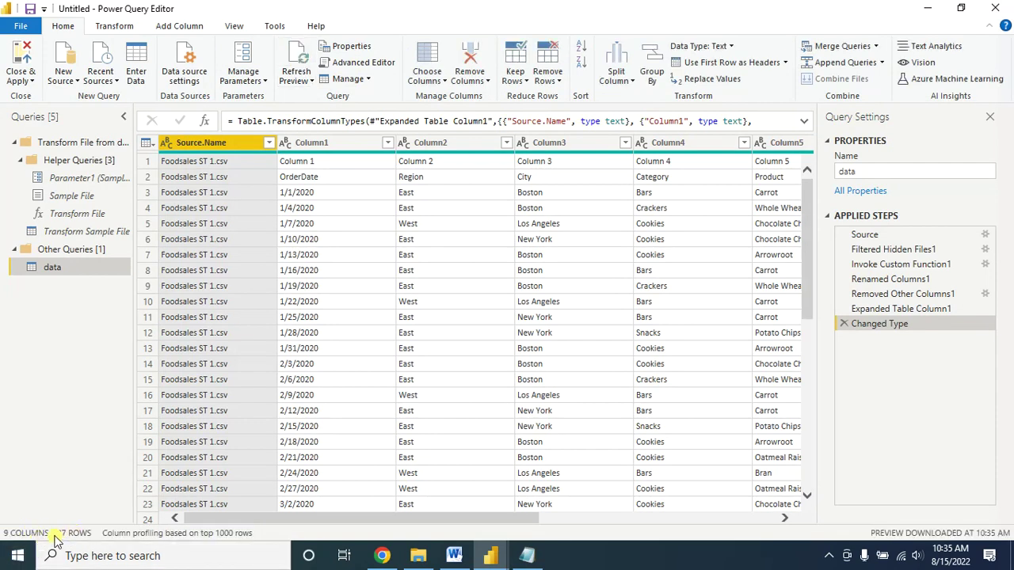
drag(807, 237, 808, 464)
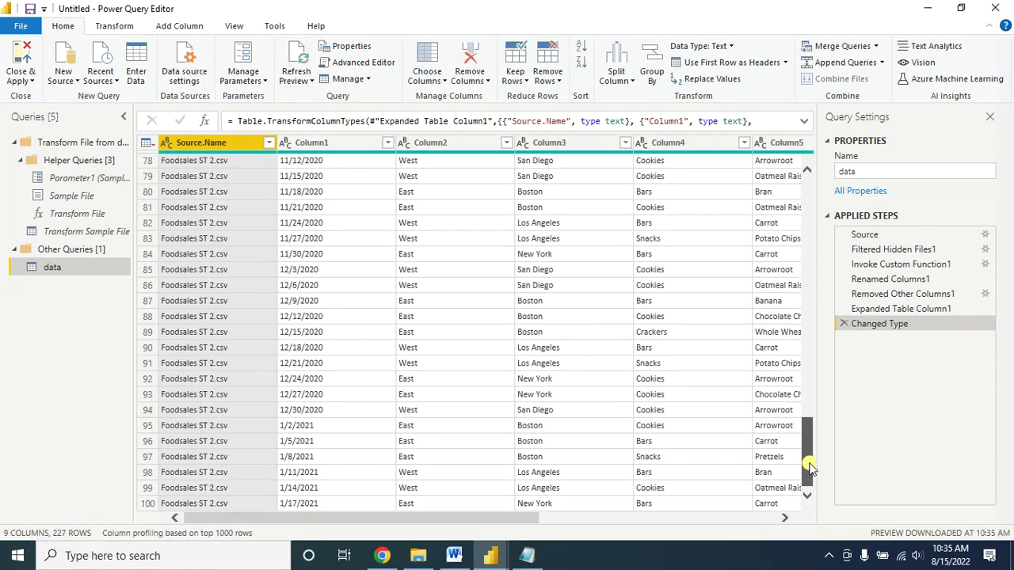
scroll(208, 425, down, 8)
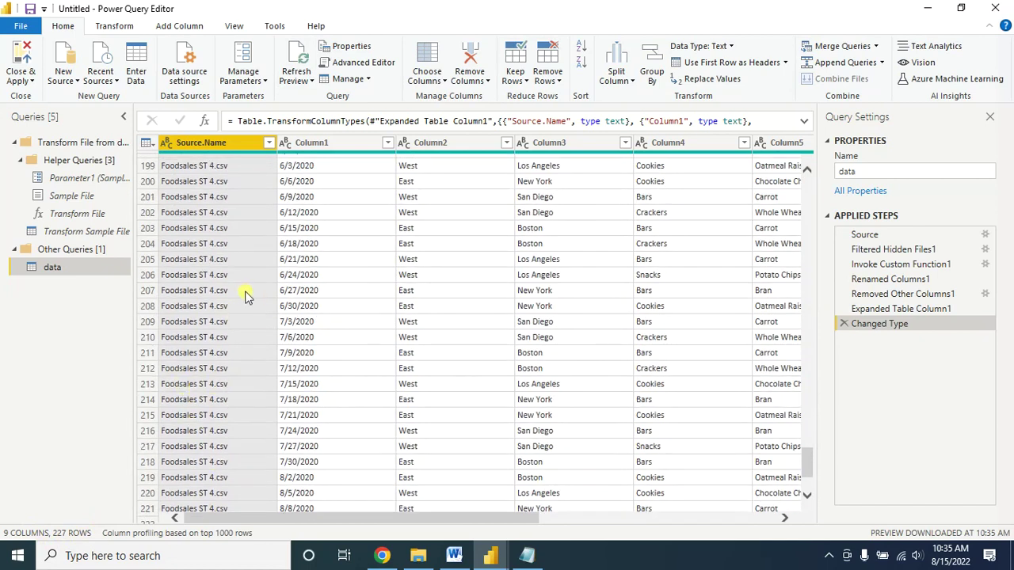
drag(808, 464, 807, 179)
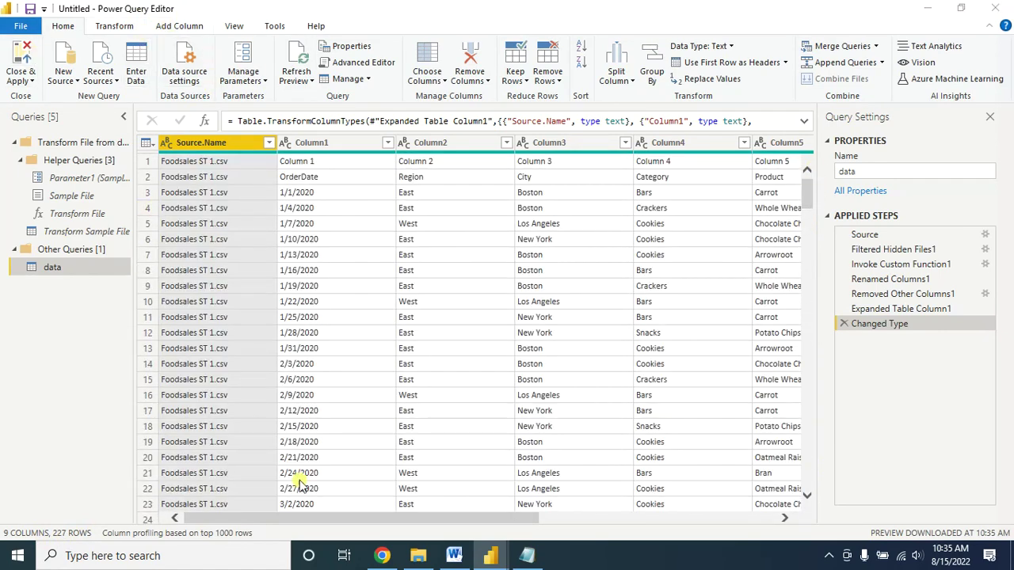
right_click(204, 145)
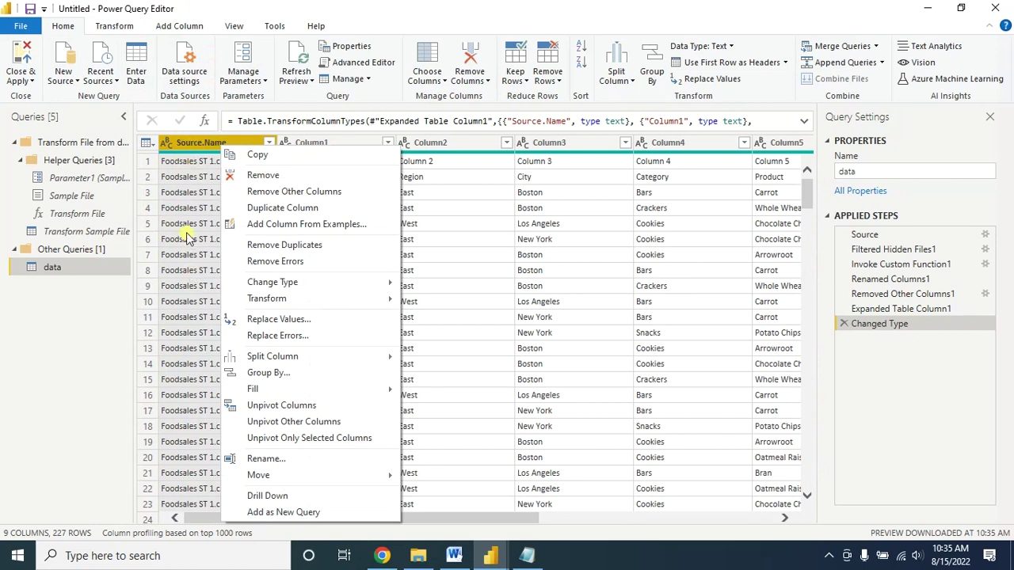
click(257, 174)
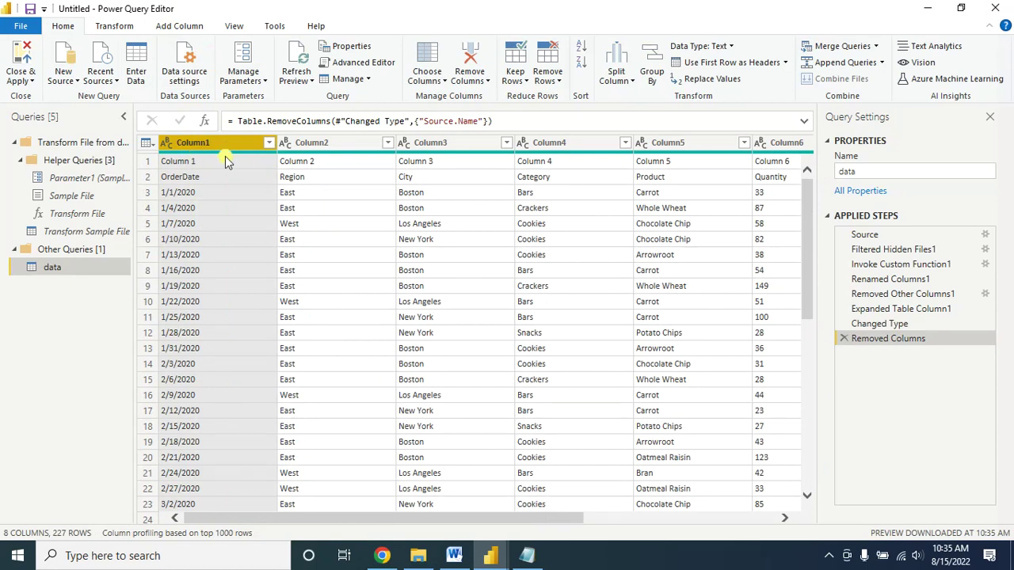
scroll(293, 333, down, 16)
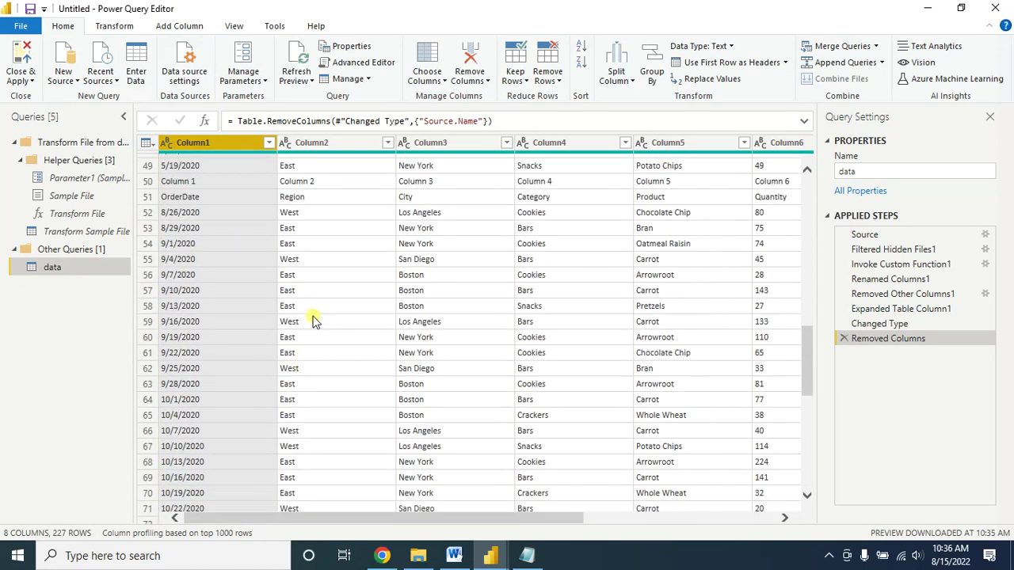
scroll(301, 178, up, 16)
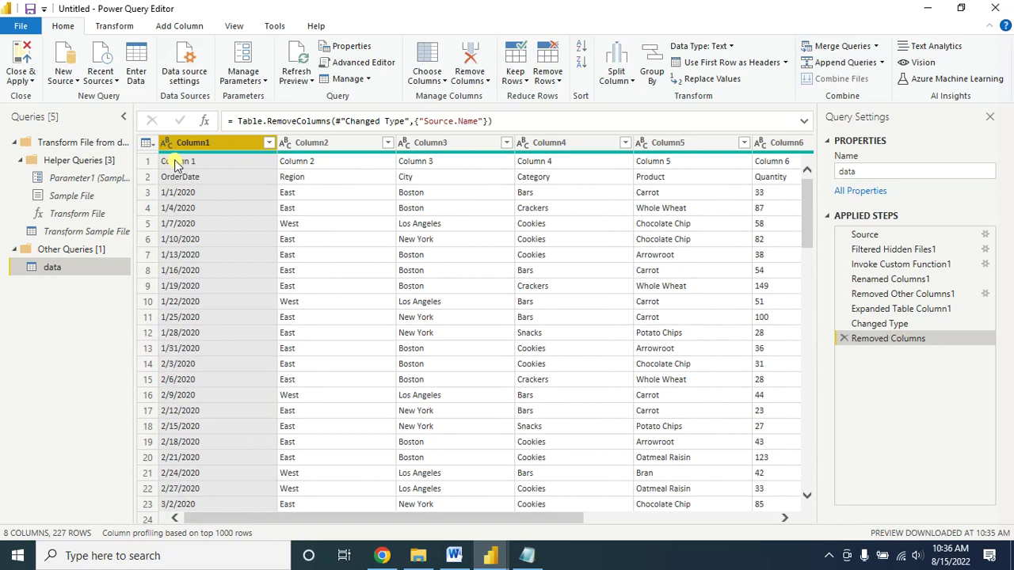
scroll(331, 342, down, 7)
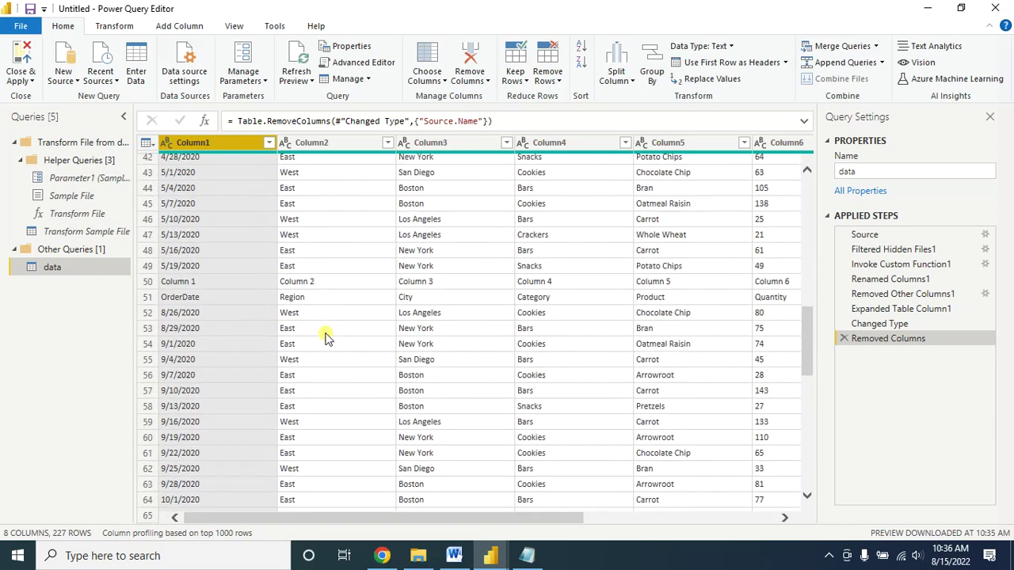
scroll(305, 316, down, 20)
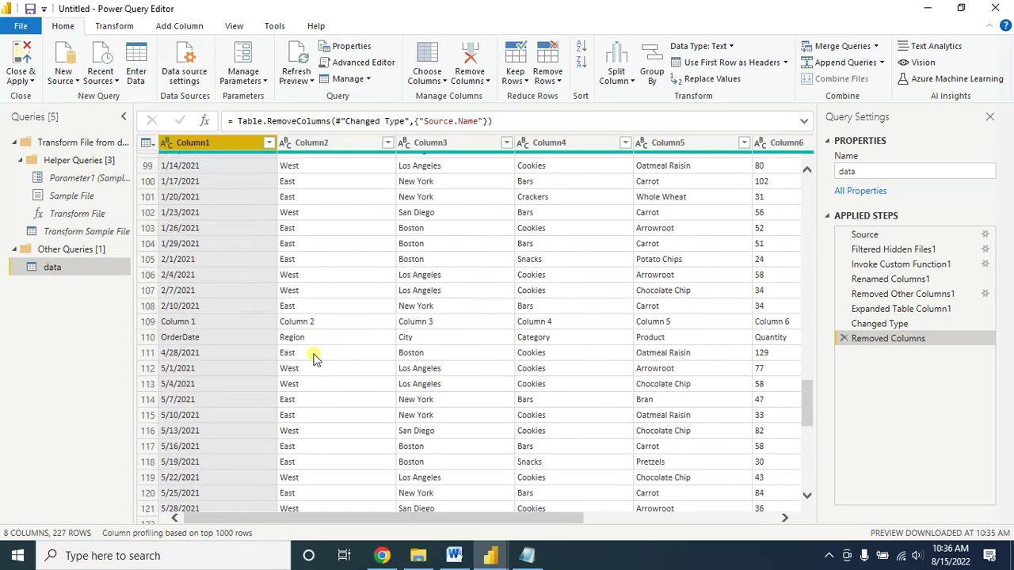
scroll(308, 346, up, 5)
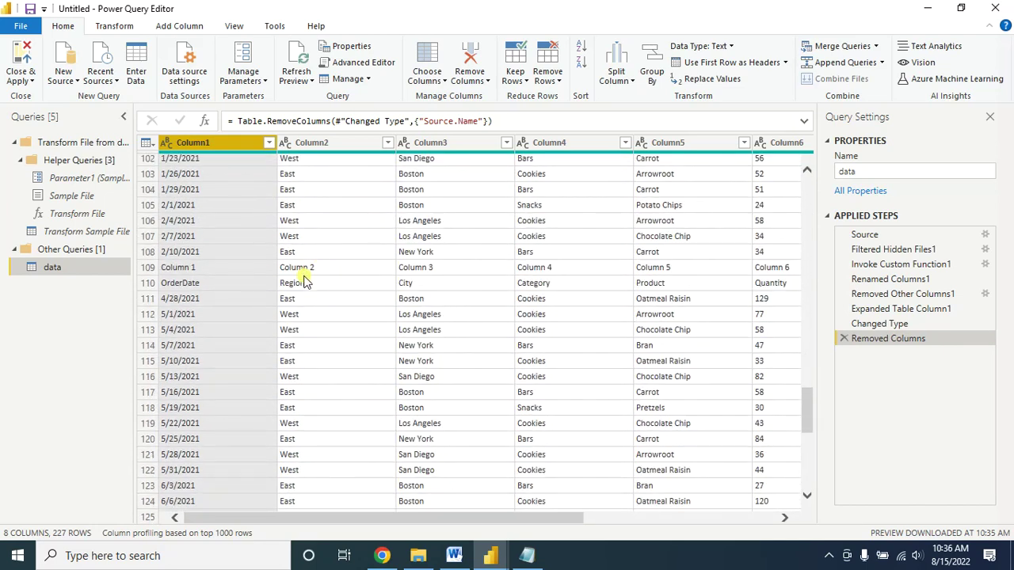
scroll(265, 319, up, 20)
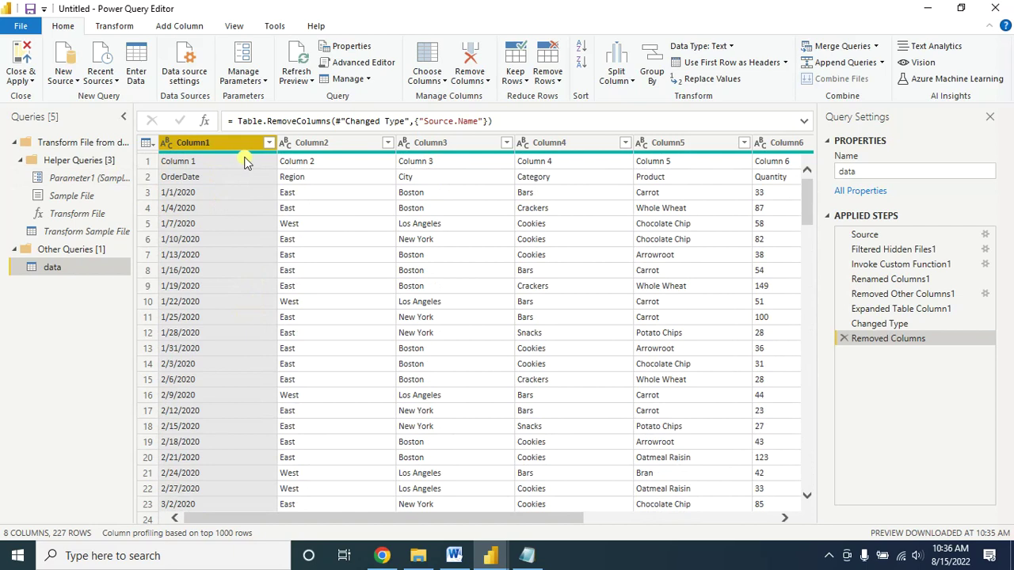
Remove duplicate rows based on Column1, cutting the data query from 227 to 222 rows.
click(552, 79)
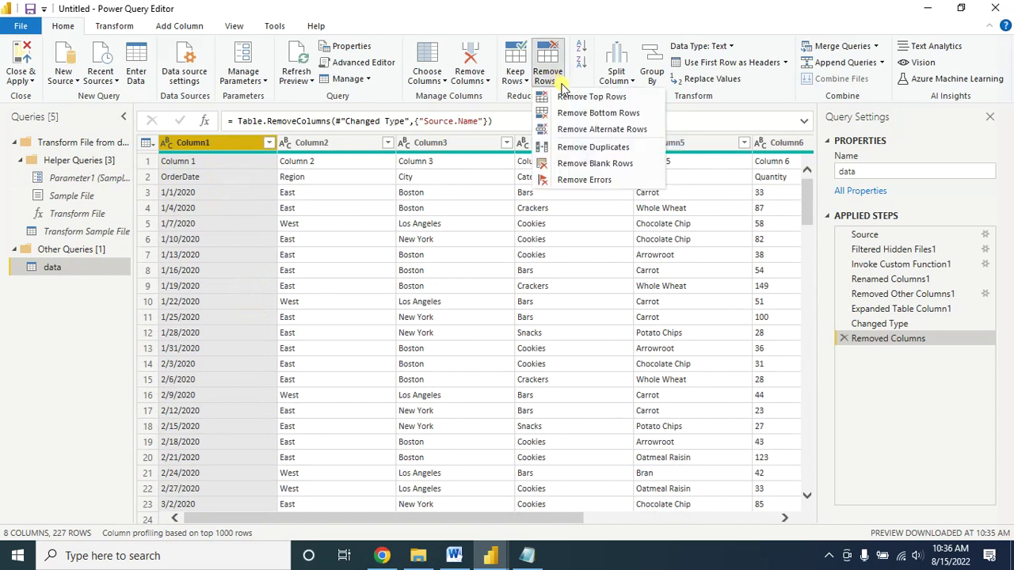
click(584, 150)
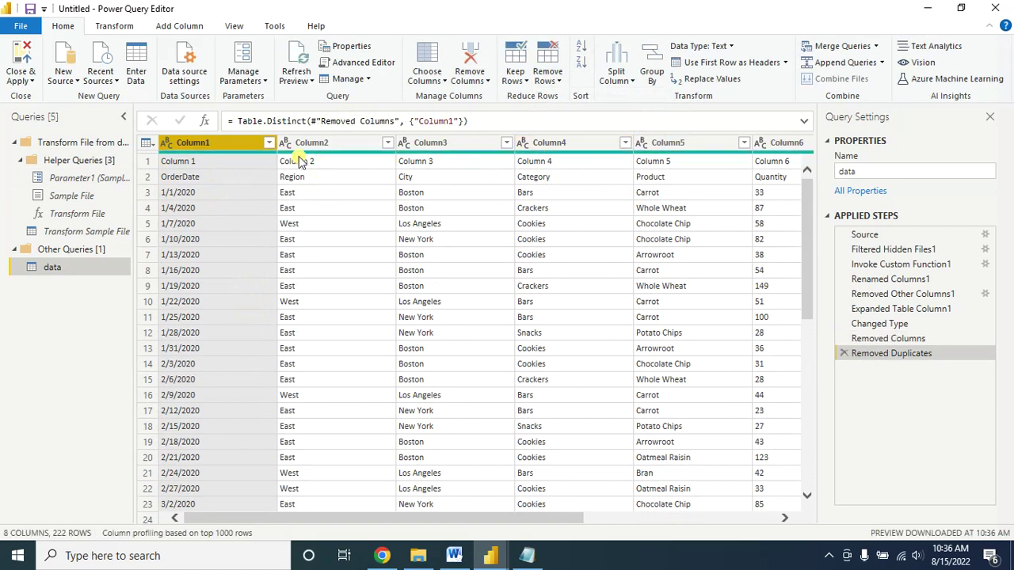
scroll(296, 188, down, 20)
scroll(296, 432, down, 5)
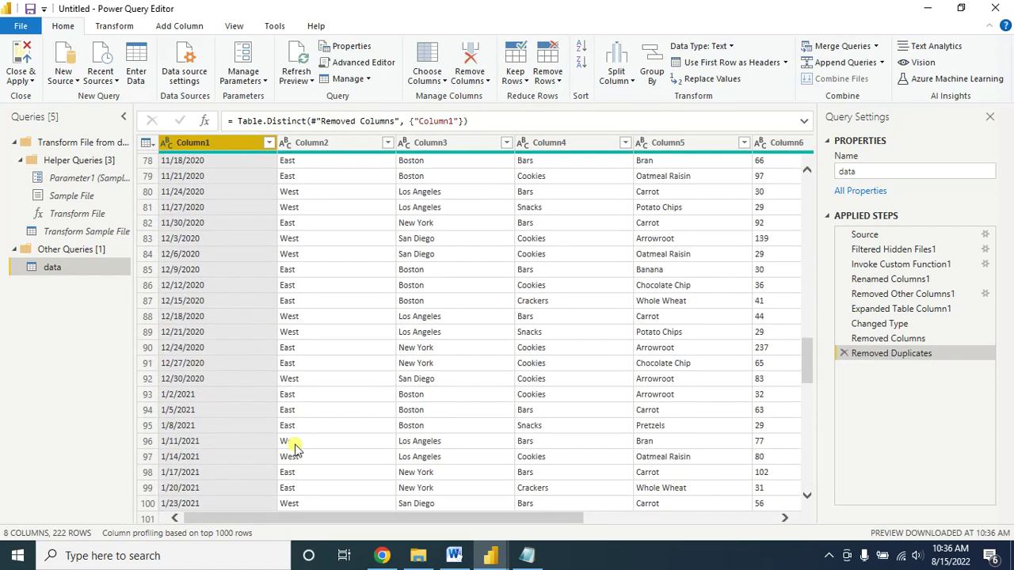
click(183, 171)
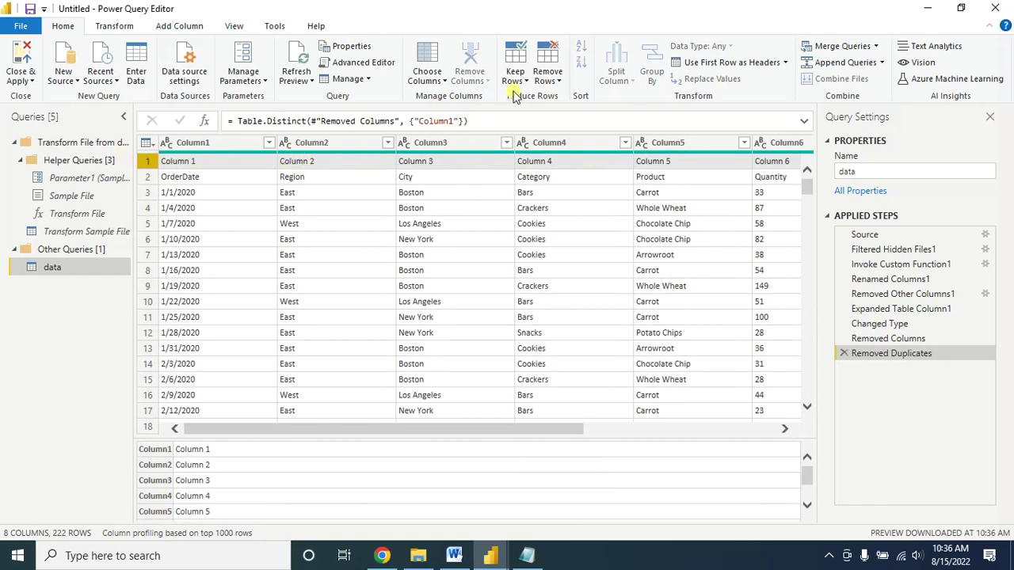
Remove the top 1 row, then promote the first row (OrderDate, Region, City…) to headers.
click(553, 81)
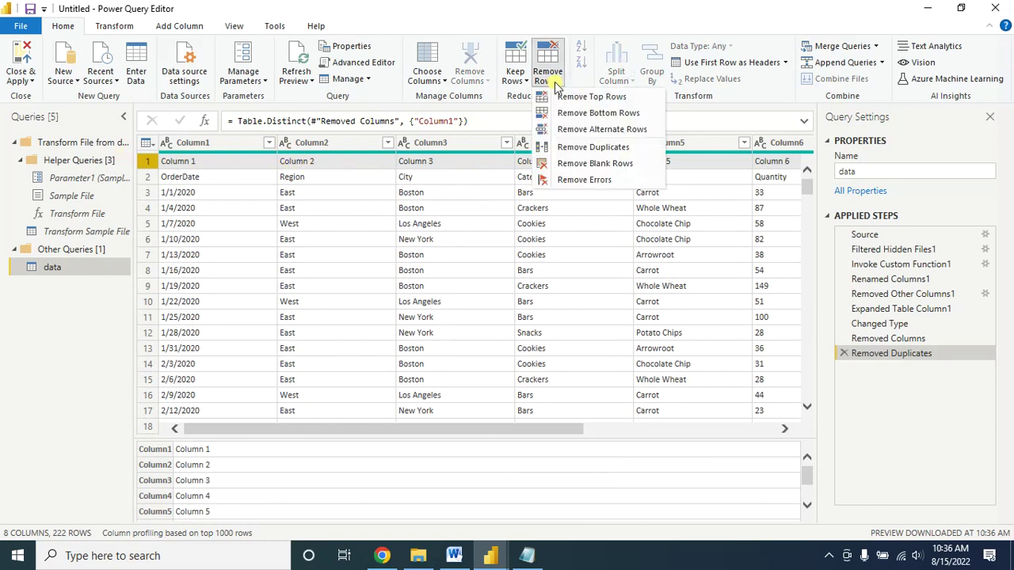
click(590, 96)
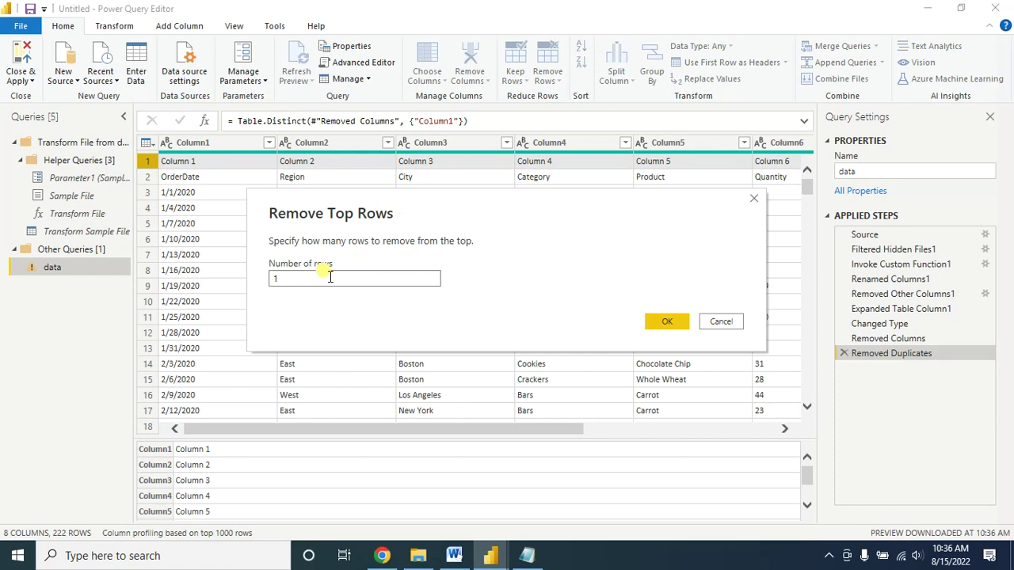
click(284, 284)
text(1)
click(669, 322)
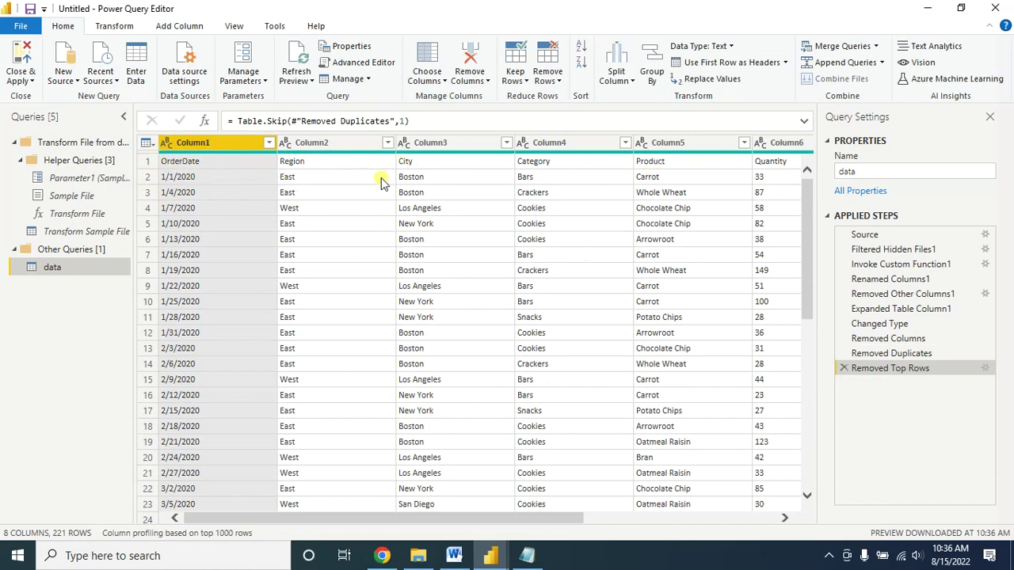
click(719, 63)
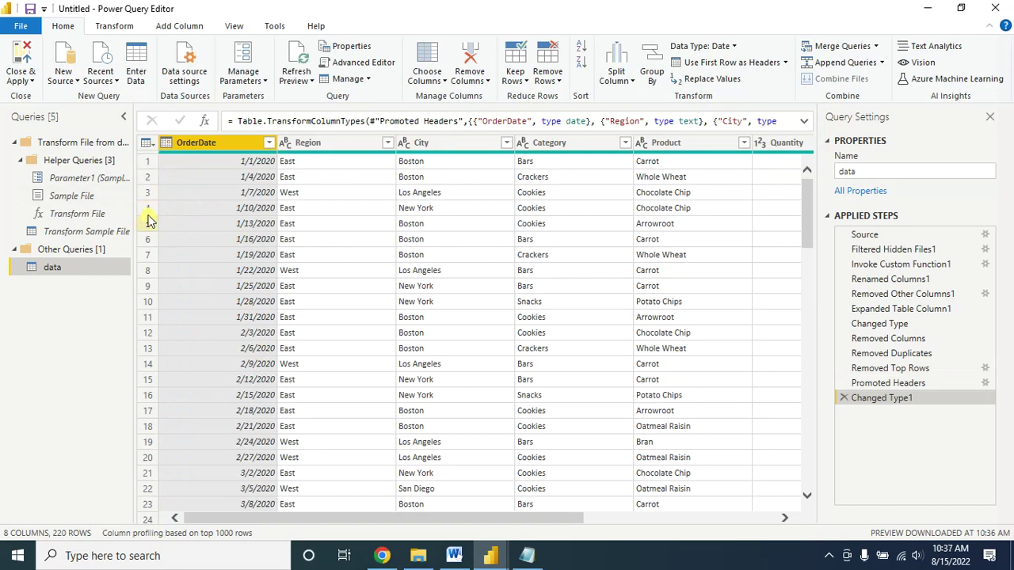
click(559, 82)
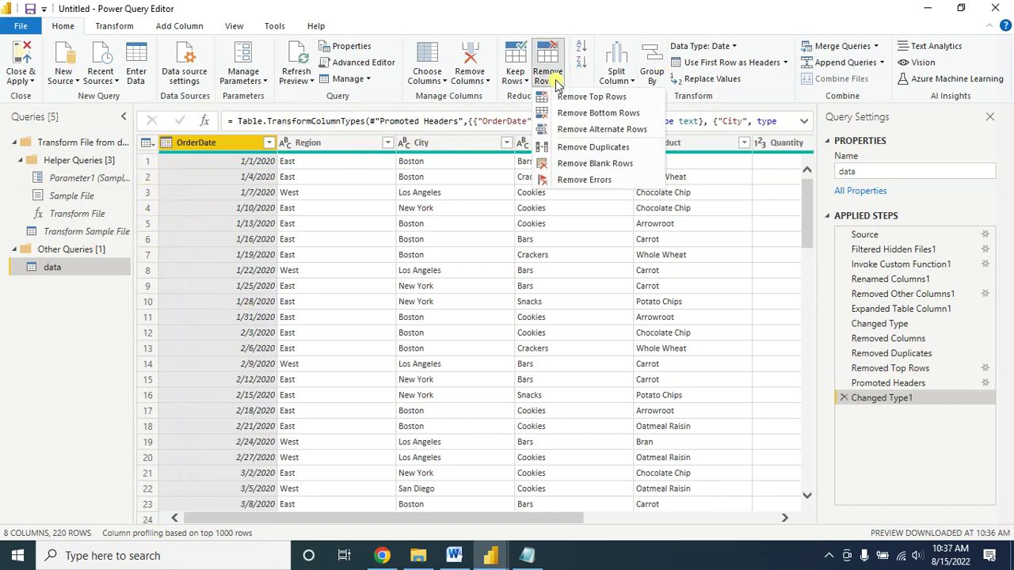
click(583, 96)
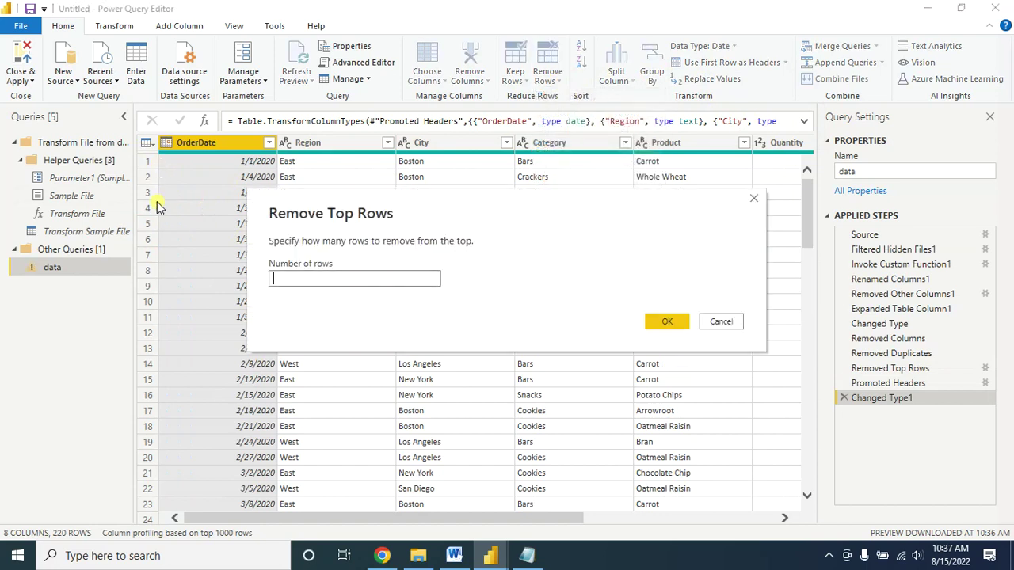
text(5)
key(Return)
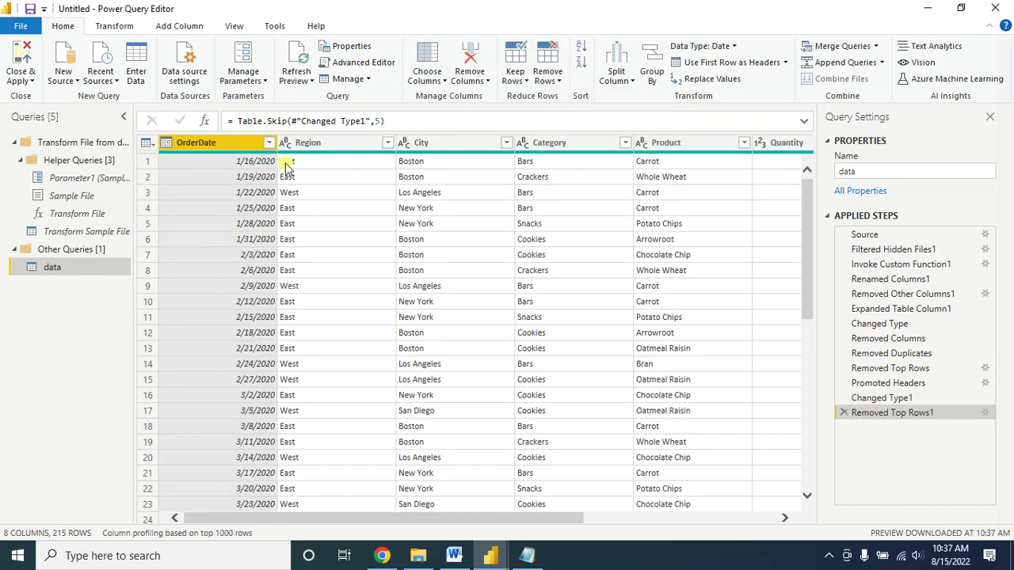
scroll(316, 179, down, 20)
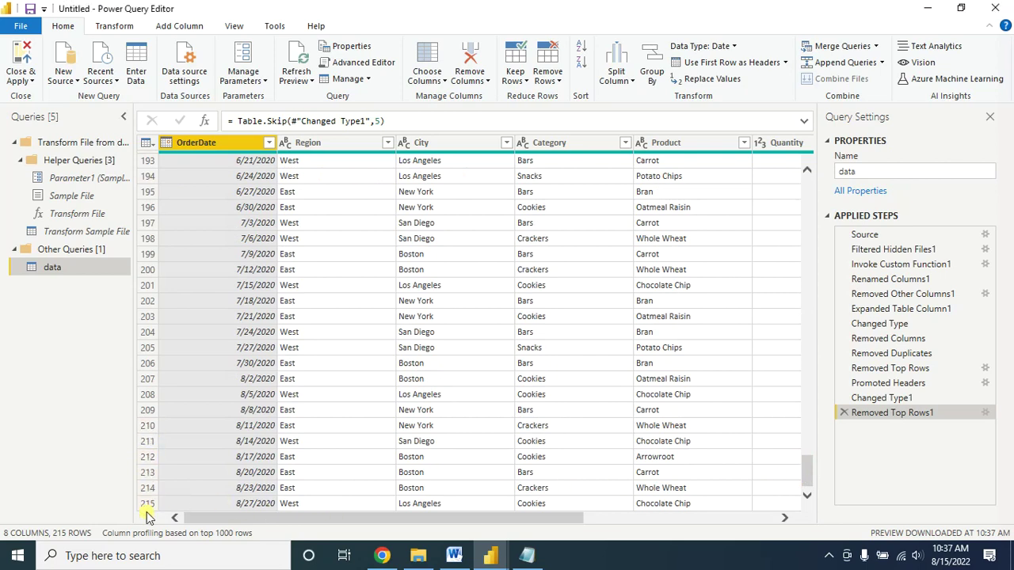
click(558, 80)
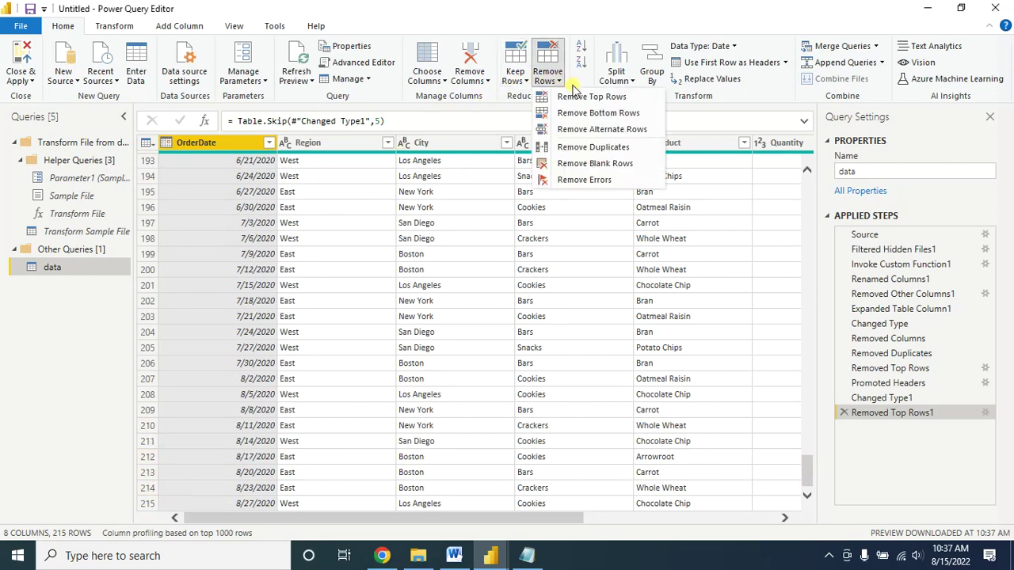
click(596, 112)
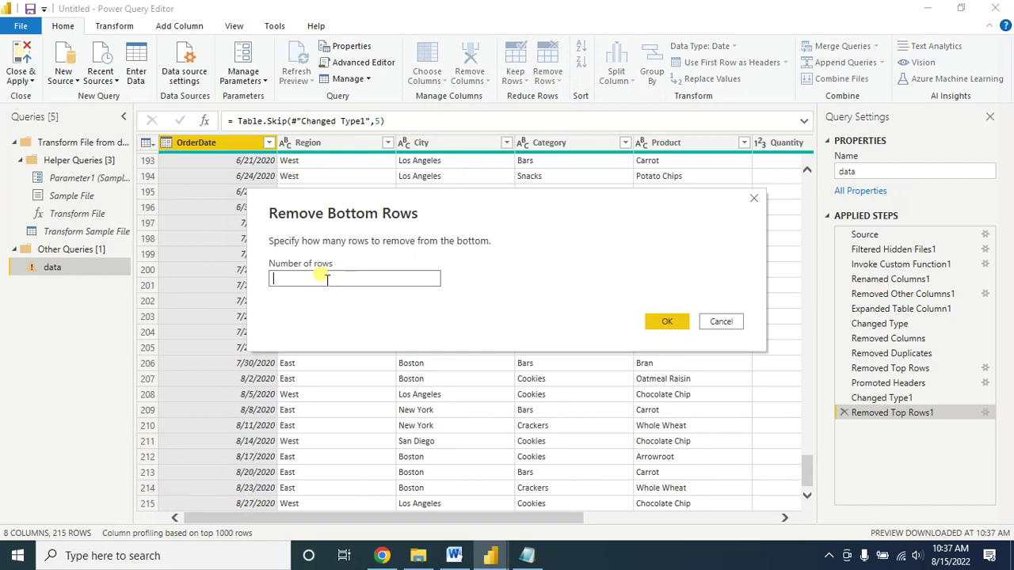
text(5)
click(669, 323)
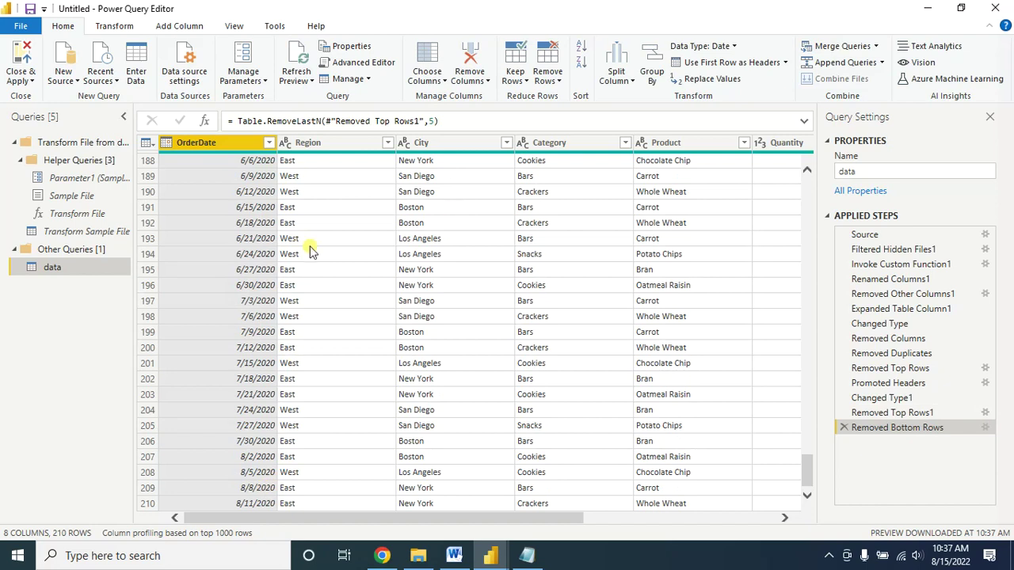
click(843, 427)
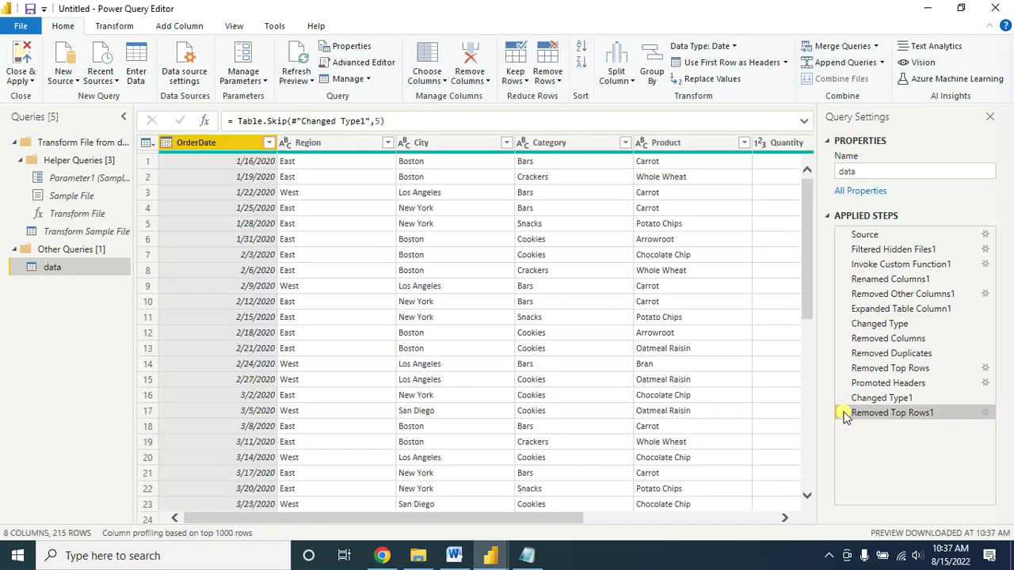
click(843, 412)
drag(283, 517, 613, 497)
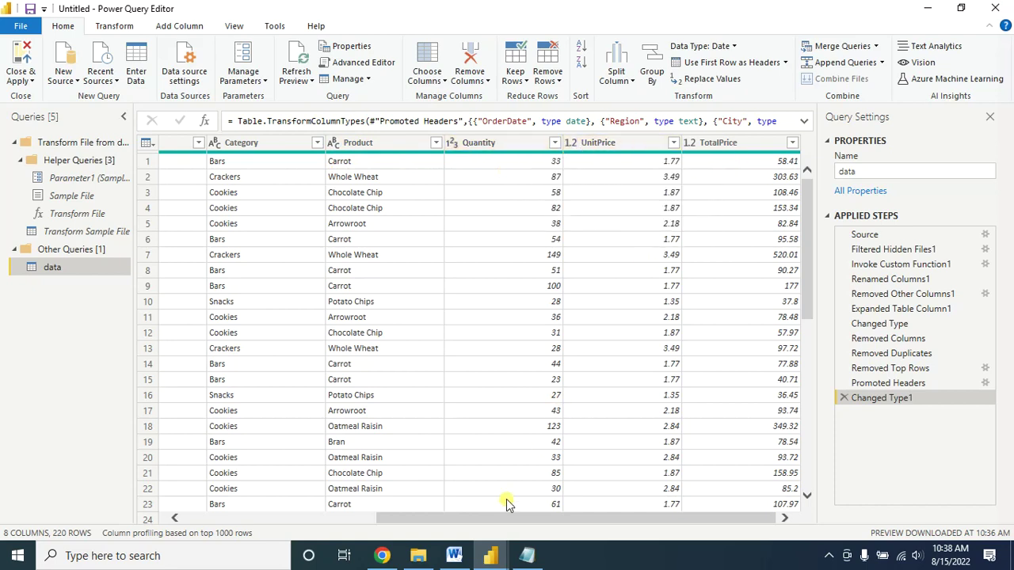
Close & Apply the query changes to load the 220-row data table.
drag(511, 525, 317, 525)
click(21, 81)
click(49, 96)
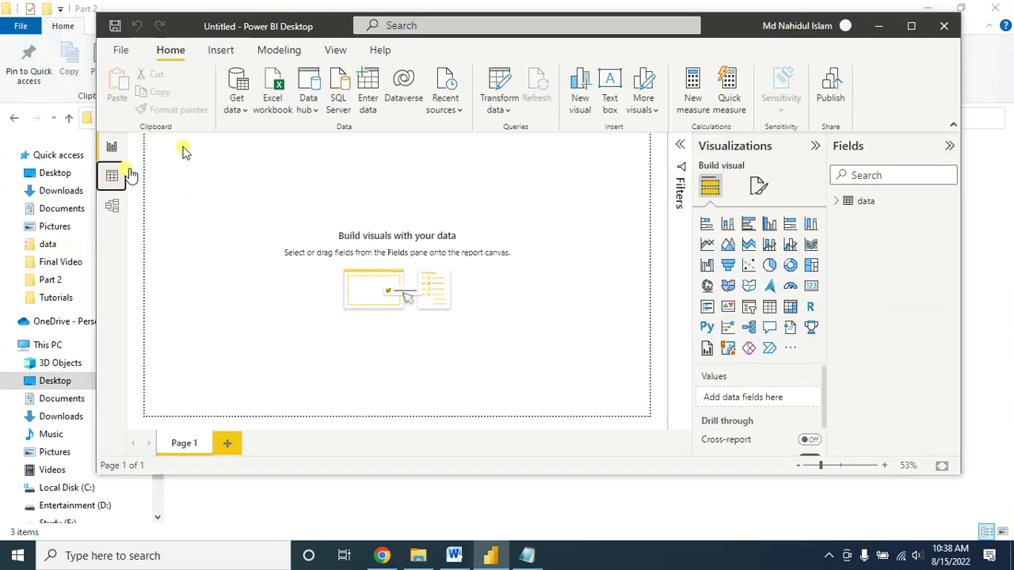
Review the loaded table in Data view, checking OrderDate's Long Date format.
click(111, 175)
scroll(219, 353, down, 10)
scroll(220, 352, up, 9)
click(194, 166)
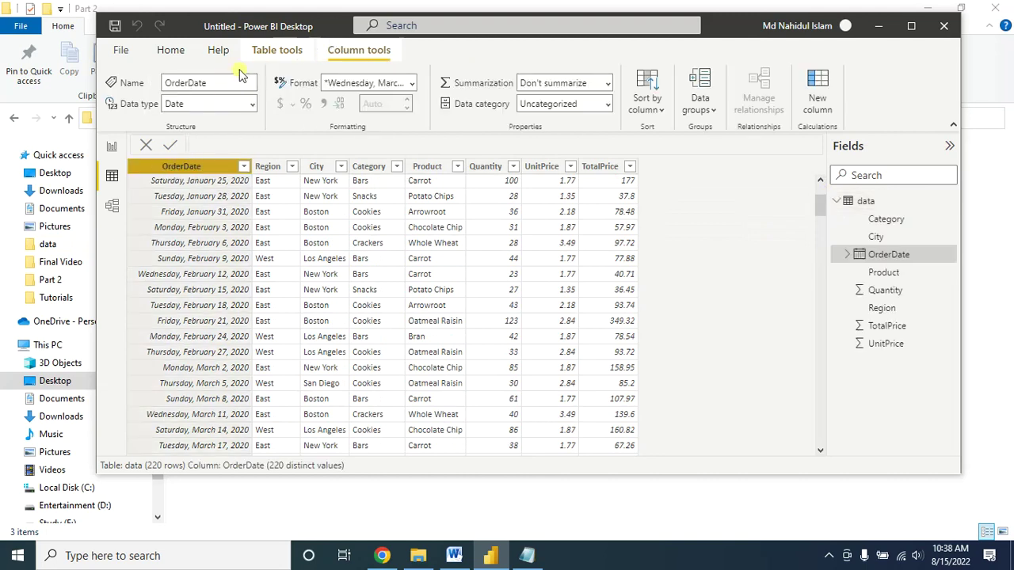
click(411, 83)
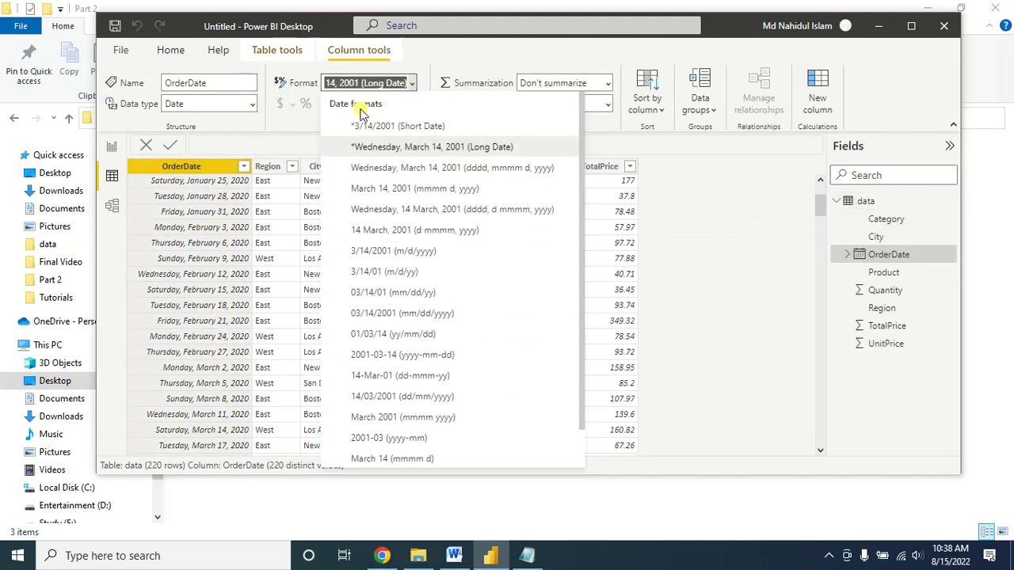
click(379, 129)
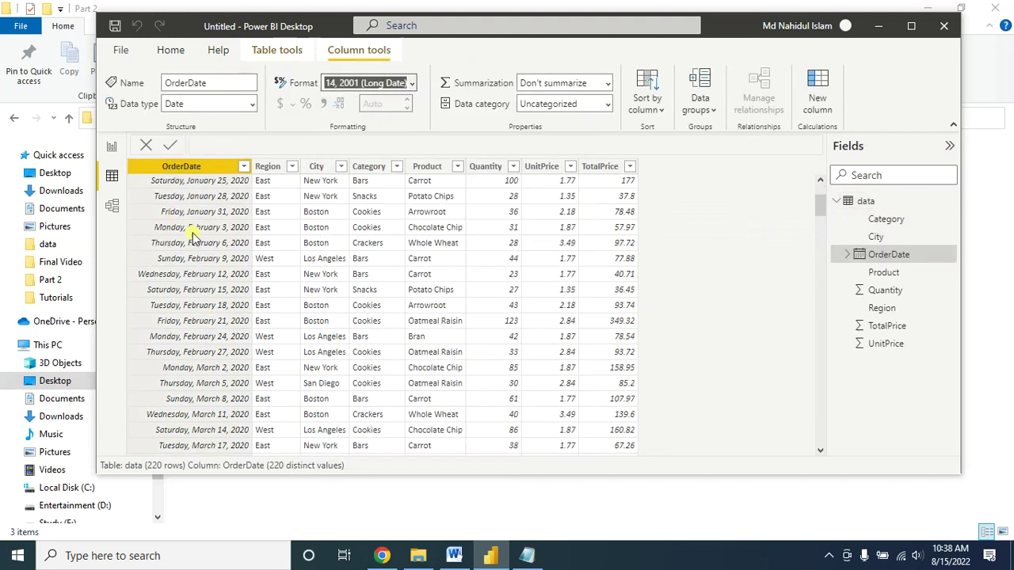
key(alt+Tab)
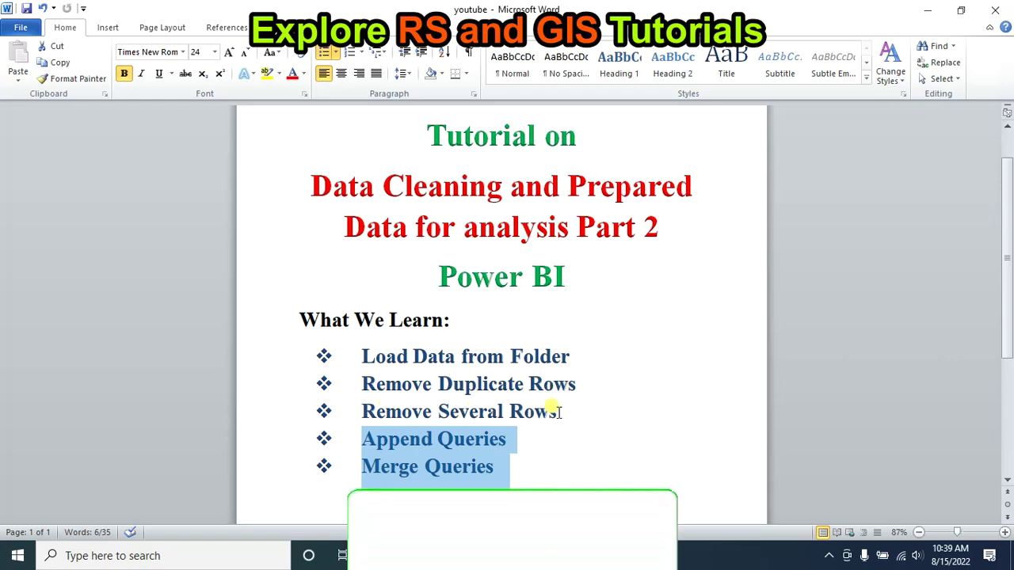
Highlight the Word agenda items, marking Append Queries as the next topic.
scroll(475, 357, down, 1)
drag(362, 293, 362, 377)
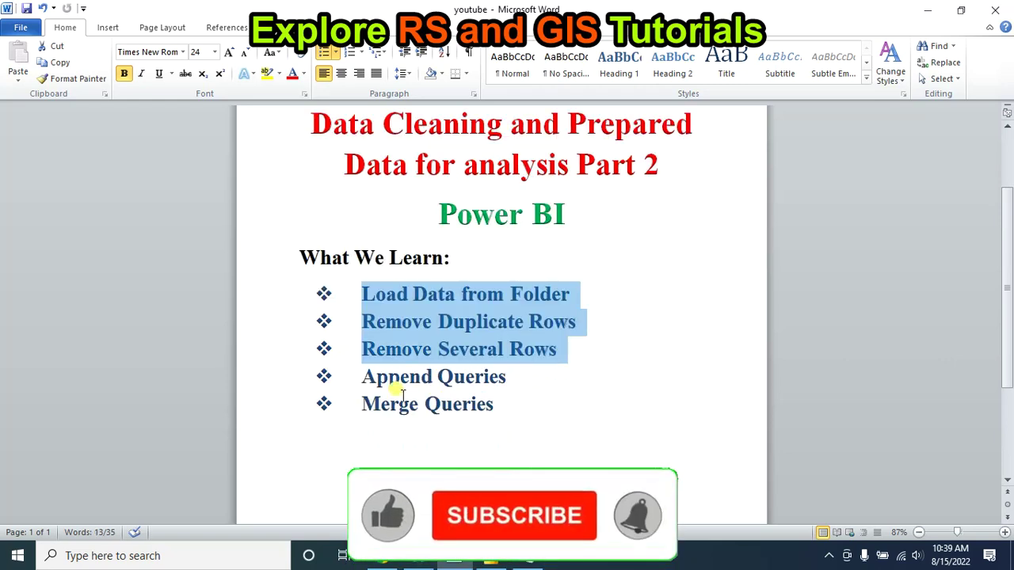
drag(363, 377, 511, 386)
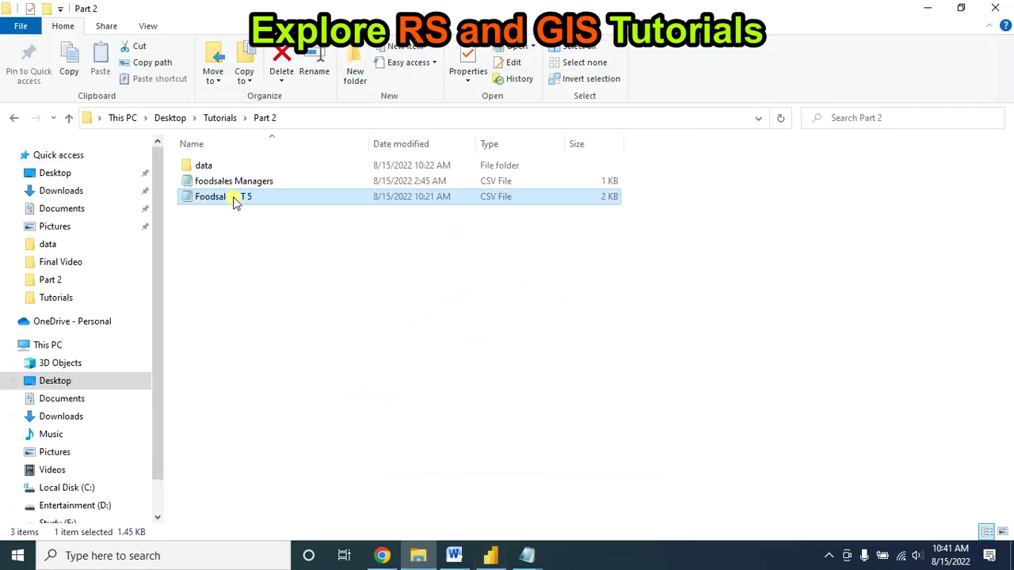
Open Foodsales ST 5.csv in Notepad to check its columns, then return to Power BI's 220-row table.
double_click(222, 197)
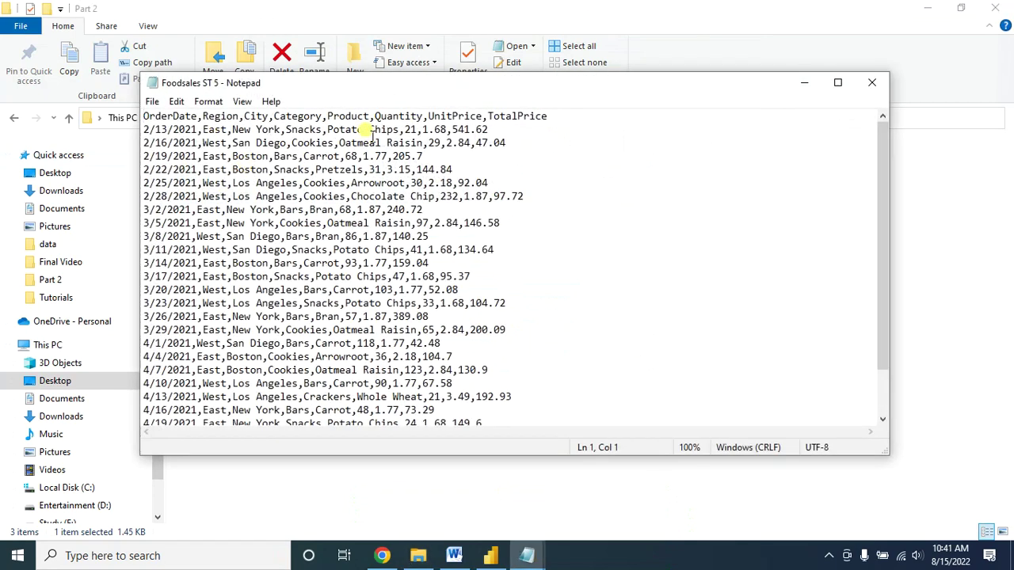
click(489, 557)
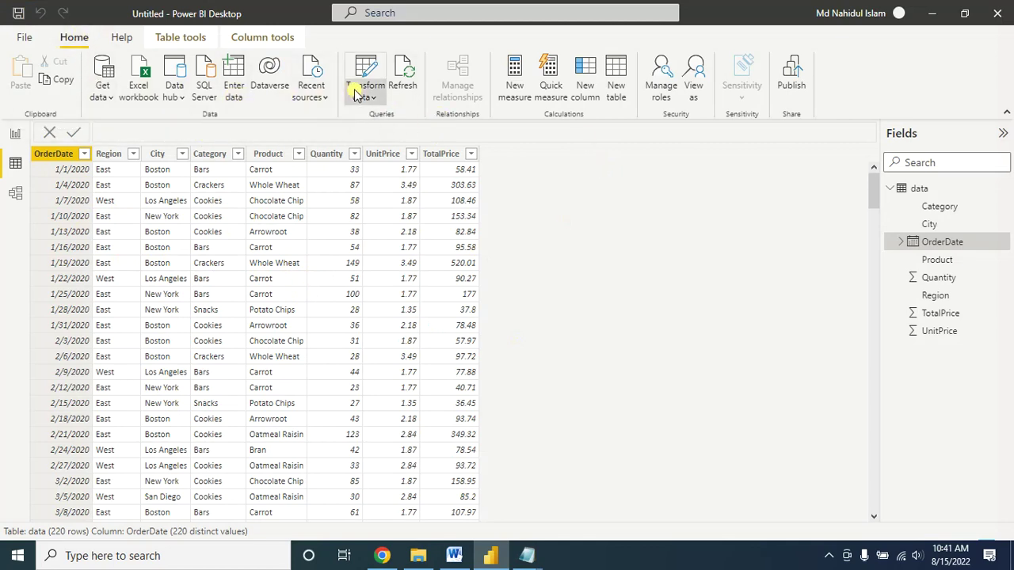
Open the Power Query Editor and rename the 'data' query to 'Final Data'.
click(356, 93)
click(419, 122)
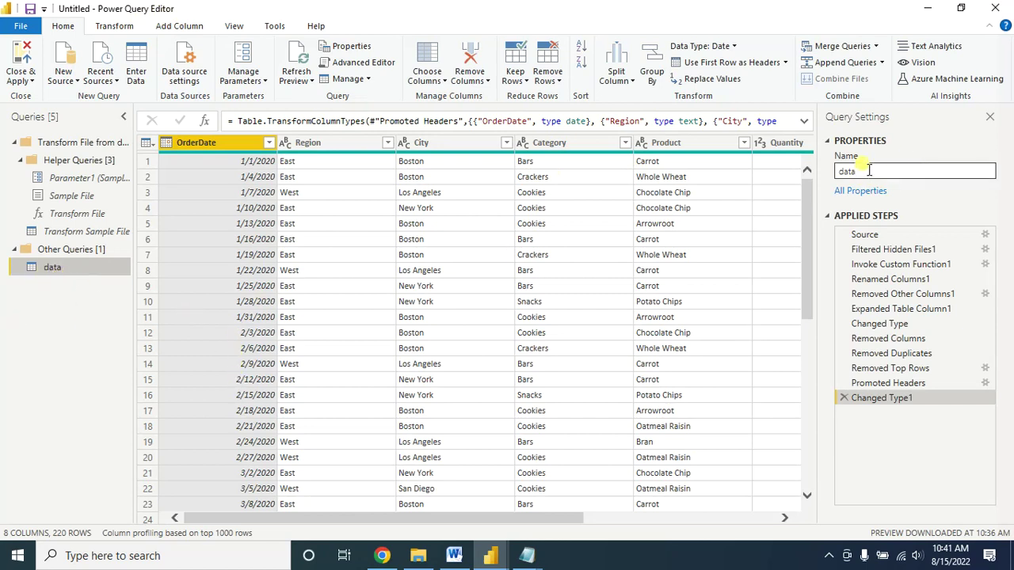
click(898, 171)
drag(897, 172, 828, 173)
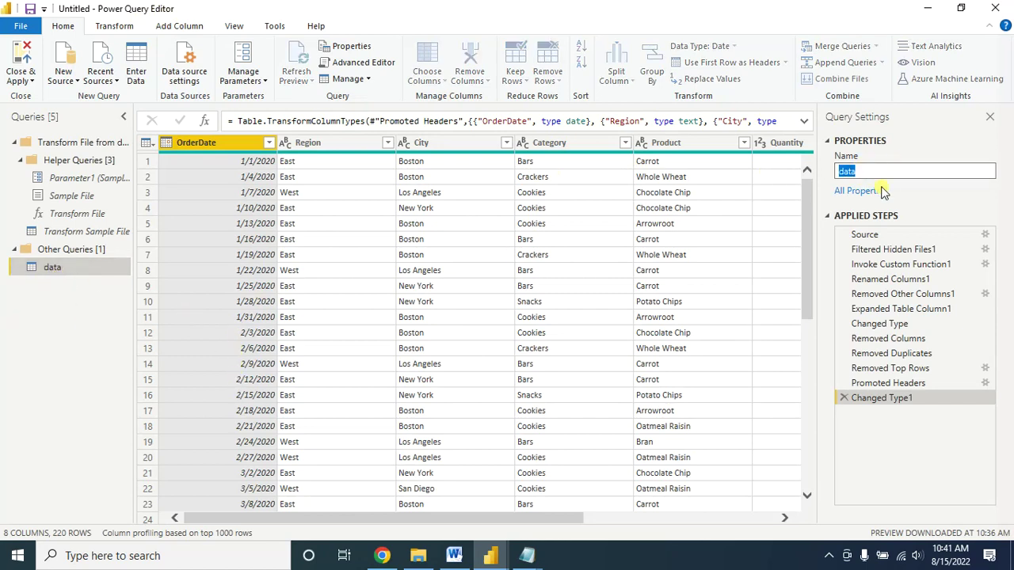
text(Final Data)
key(Return)
key(alt+Tab)
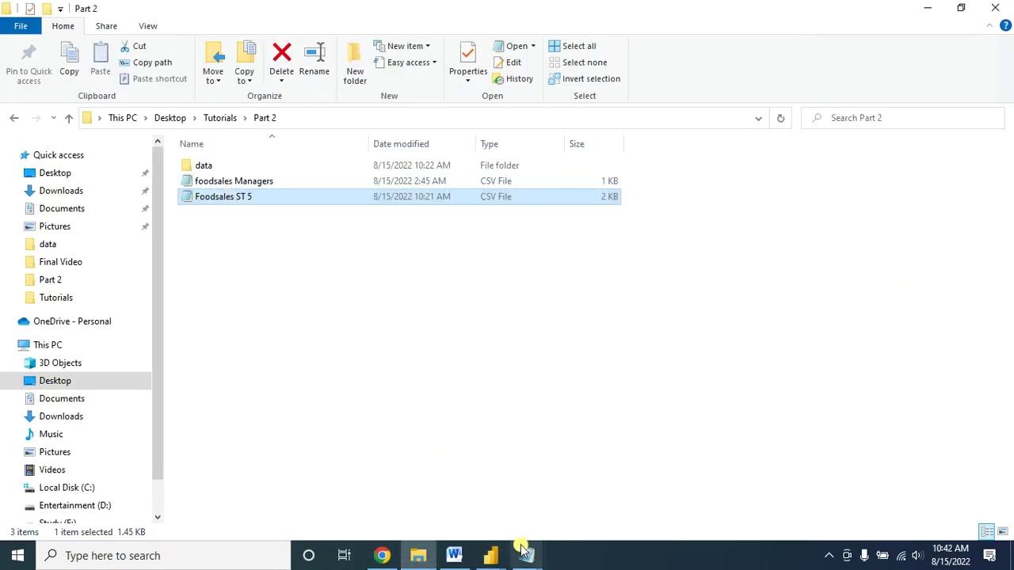
Import Foodsales ST 5.csv through New Source > Text/CSV as a new 25-row, 8-column query.
click(490, 556)
click(540, 452)
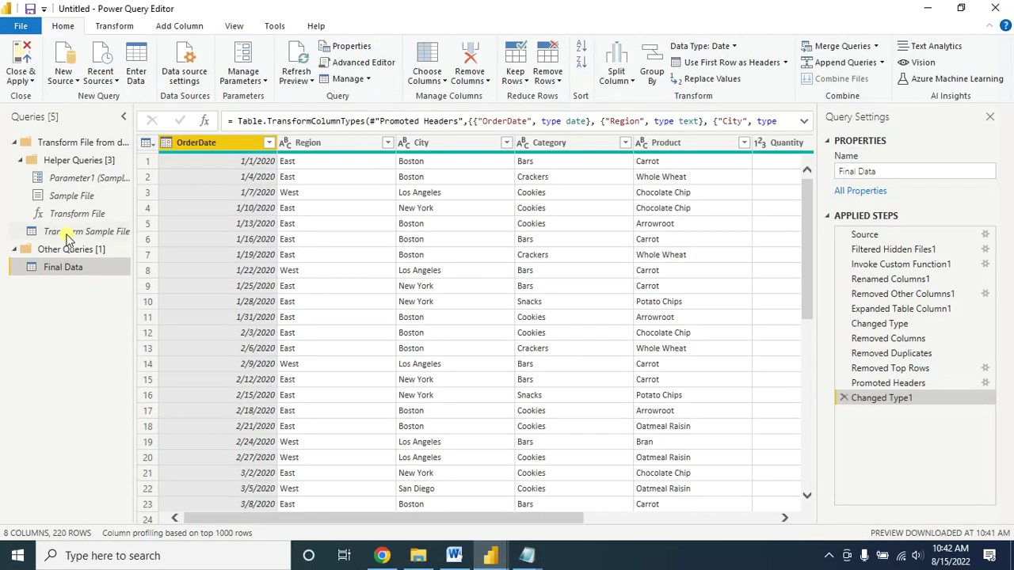
scroll(234, 293, down, 9)
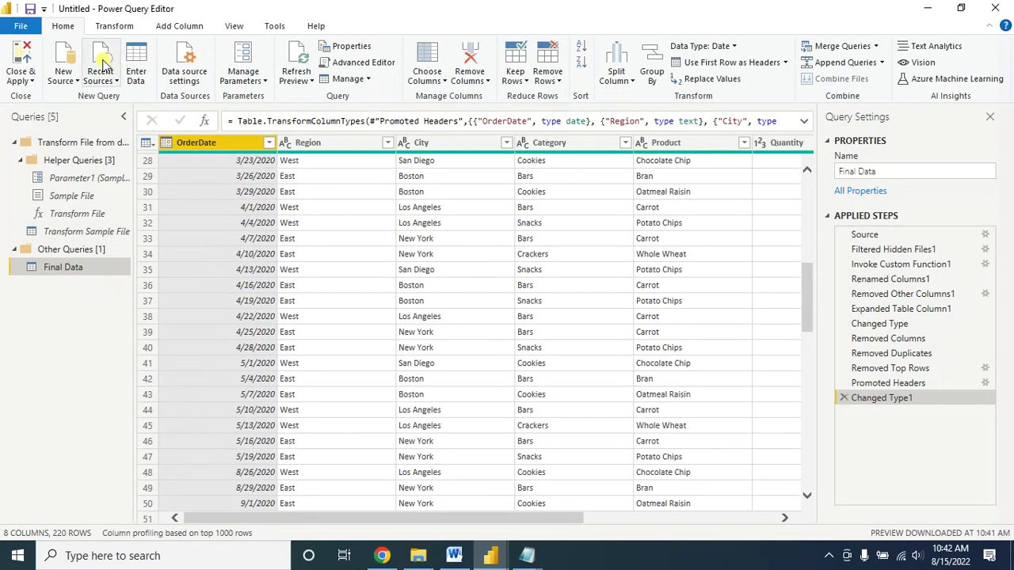
click(63, 75)
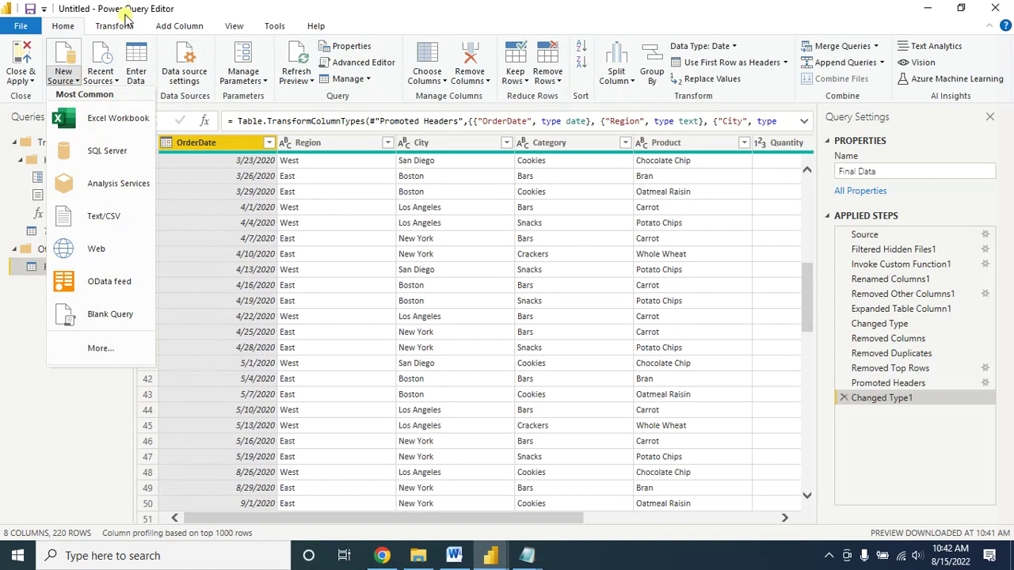
click(94, 223)
click(173, 144)
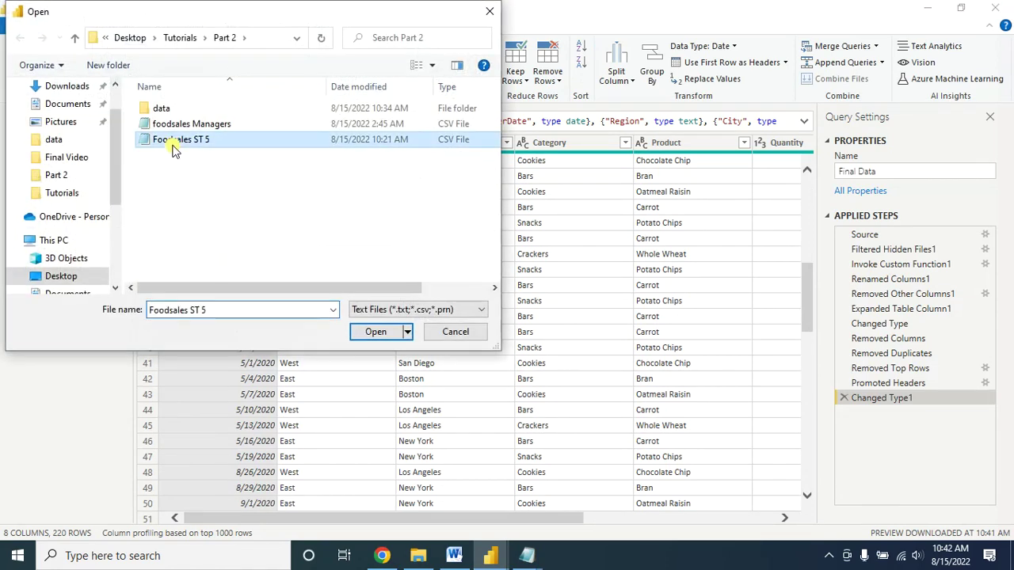
click(376, 331)
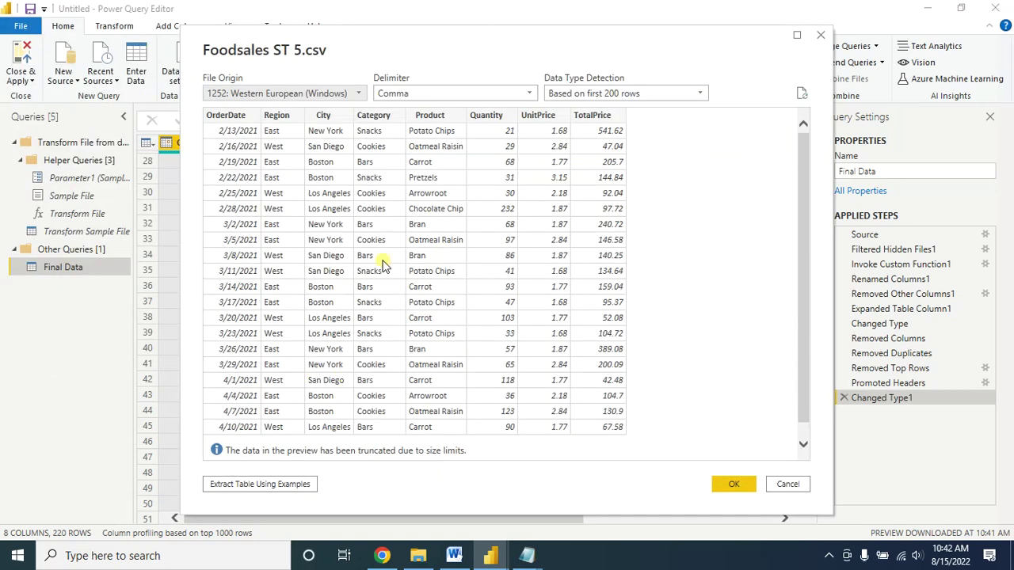
click(732, 484)
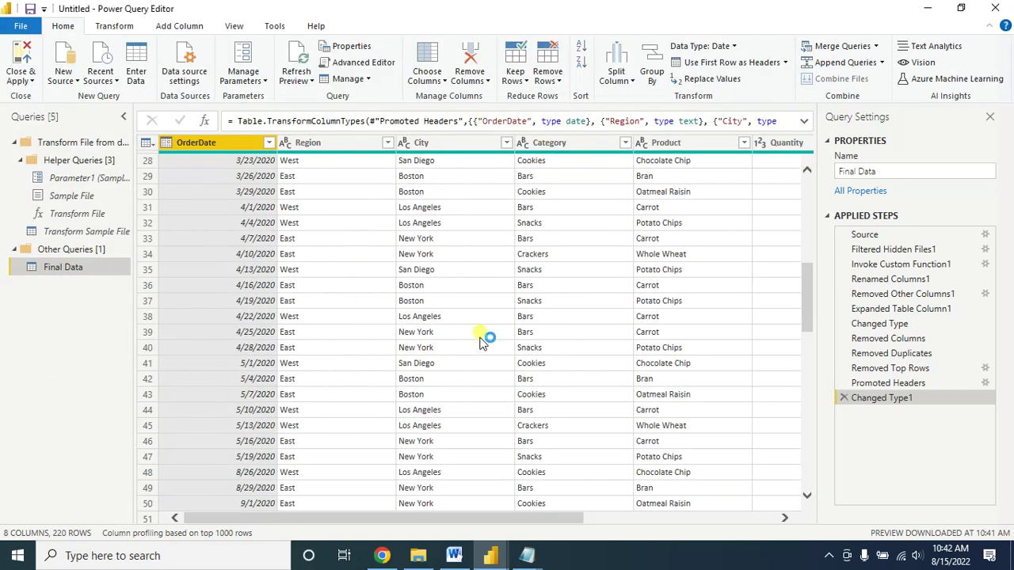
click(36, 267)
click(74, 286)
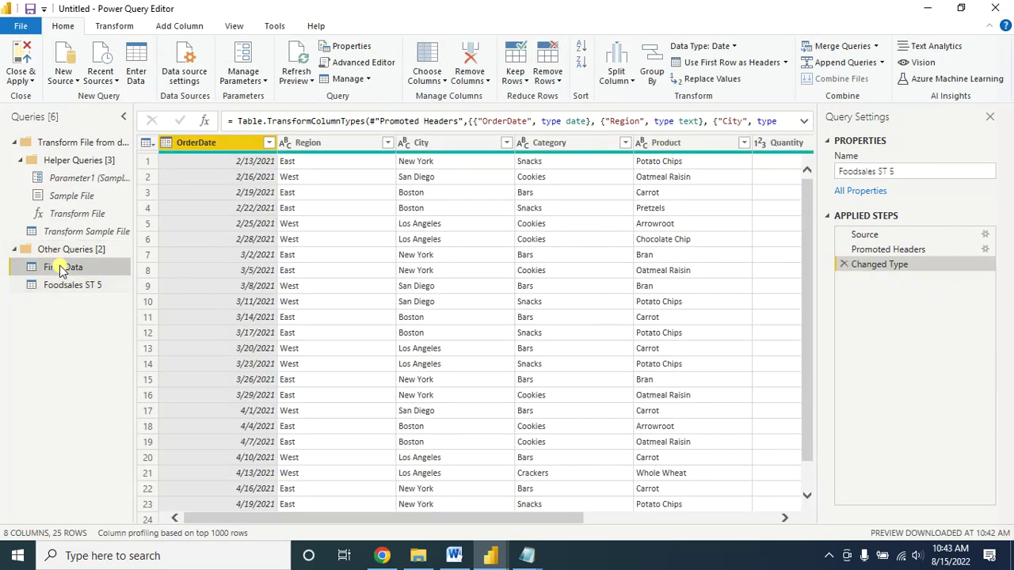
click(63, 267)
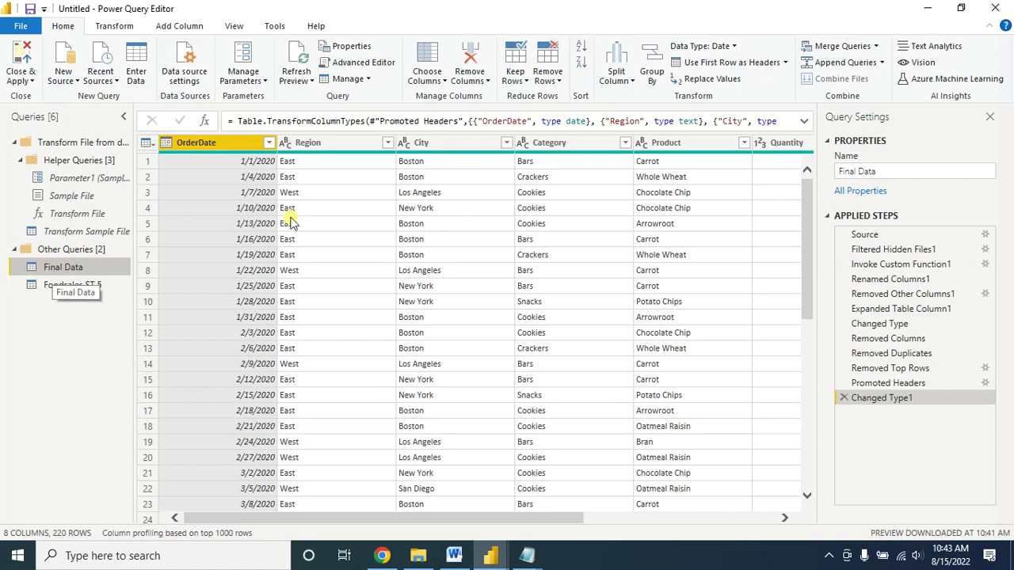
Use Append Queries as New with Final Data first and Foodsales ST 5 second, creating Append1.
click(878, 64)
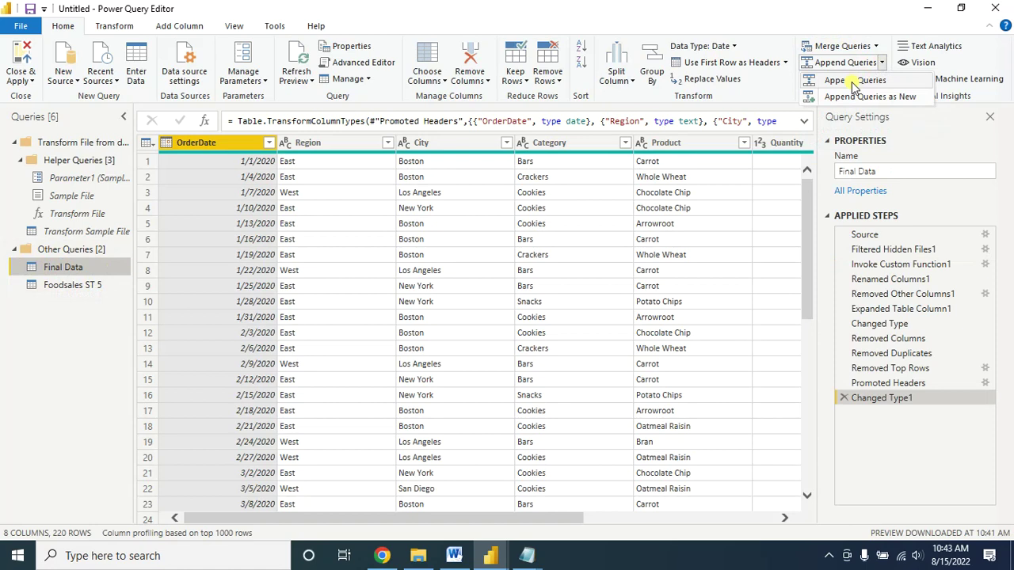
click(853, 84)
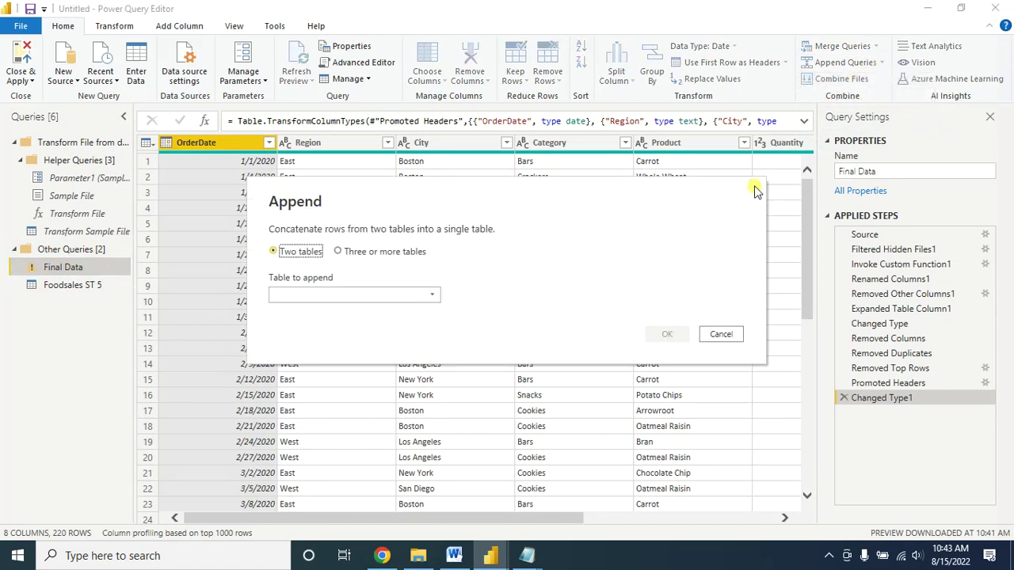
click(756, 190)
click(878, 63)
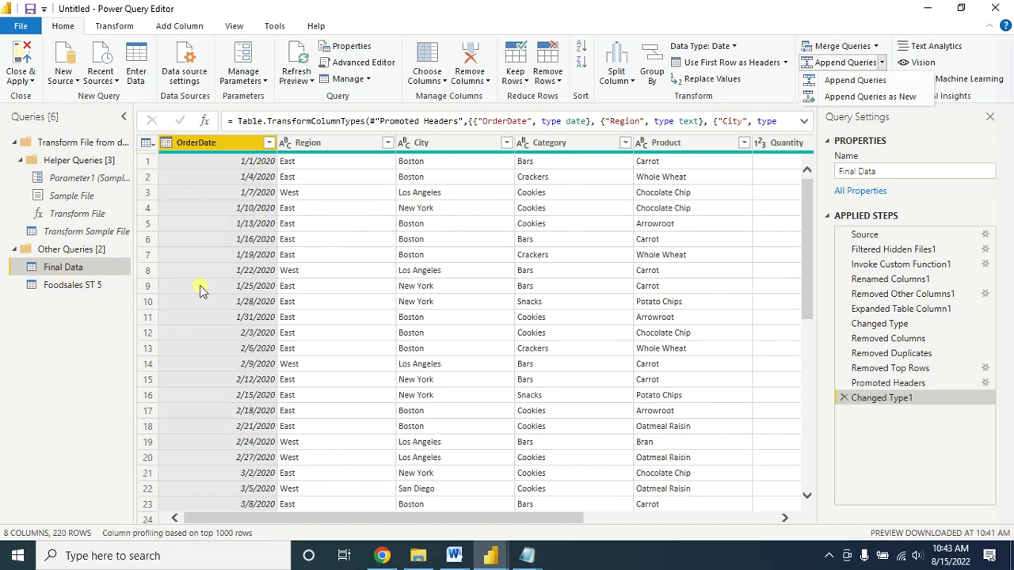
click(875, 97)
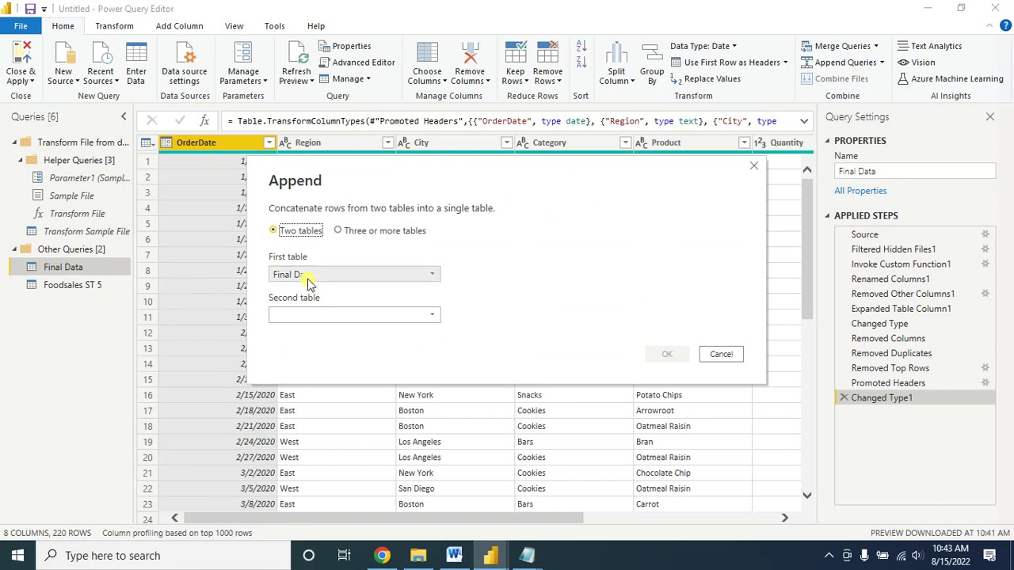
click(434, 315)
click(298, 361)
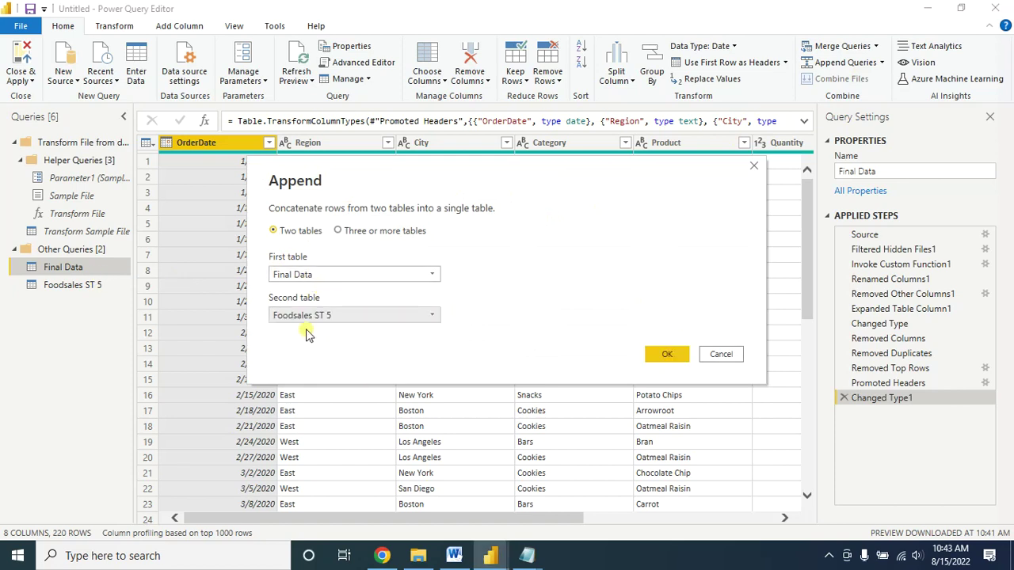
click(670, 355)
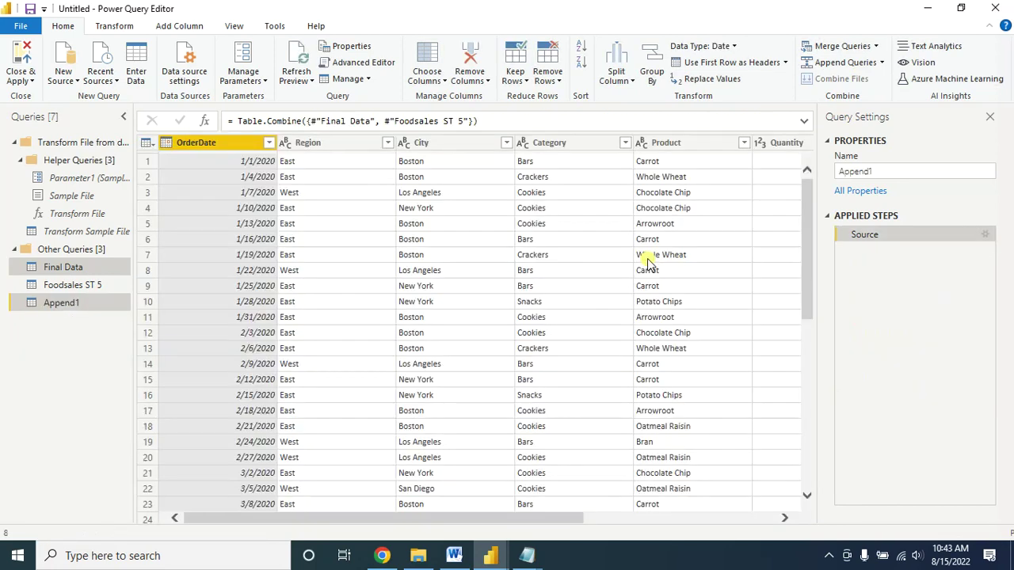
Rename Append1 to 'Final Data 2', then Close & Apply to load all three tables.
scroll(640, 255, down, 20)
drag(807, 467, 805, 501)
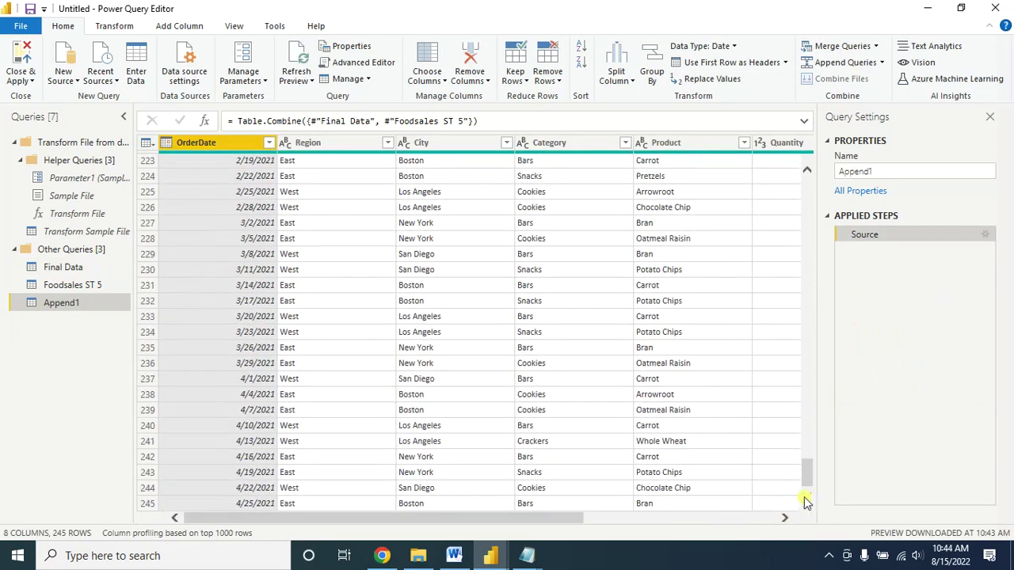
scroll(366, 174, up, 20)
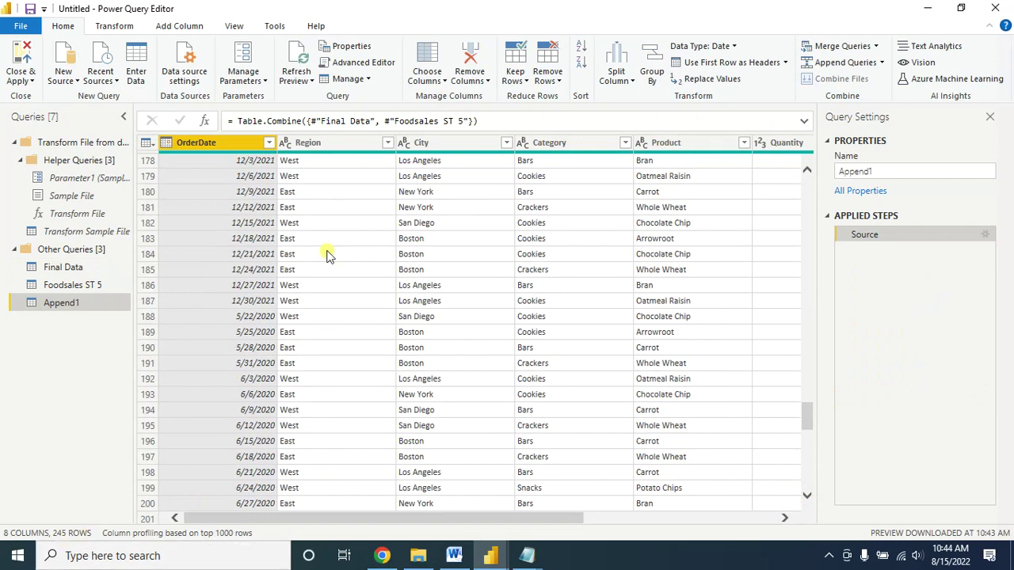
scroll(293, 380, down, 20)
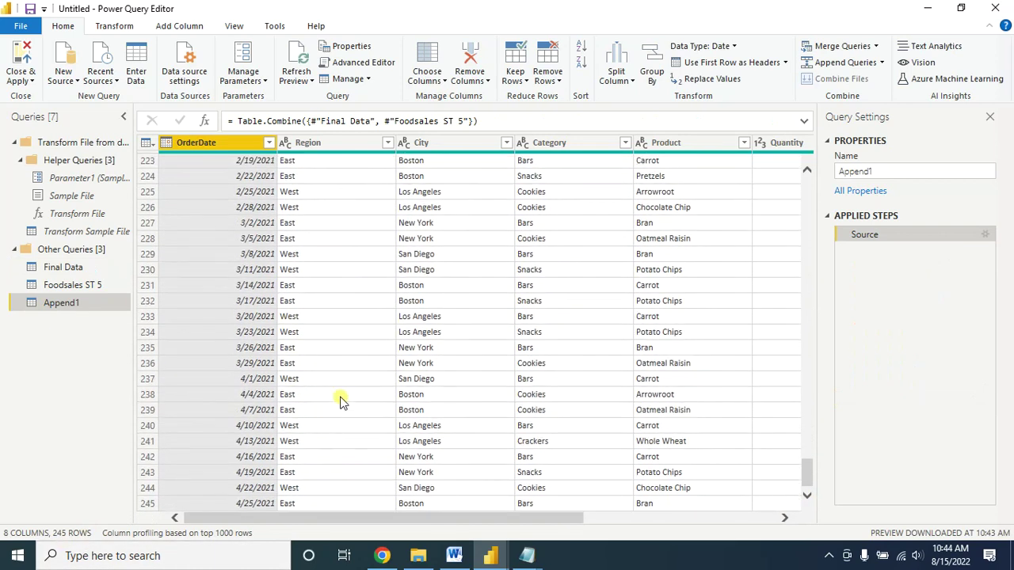
click(871, 171)
drag(881, 171, 785, 170)
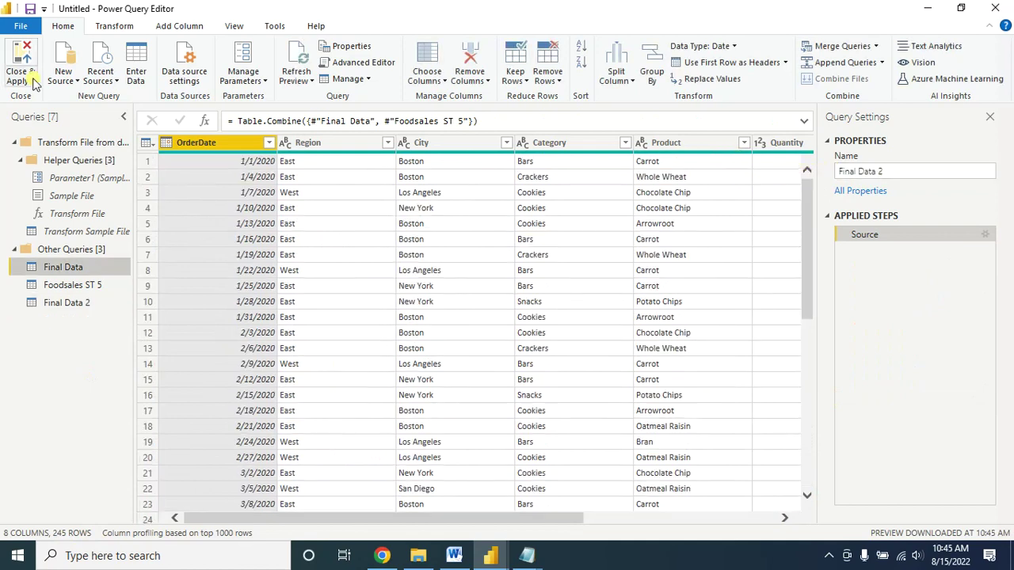
click(32, 81)
click(45, 97)
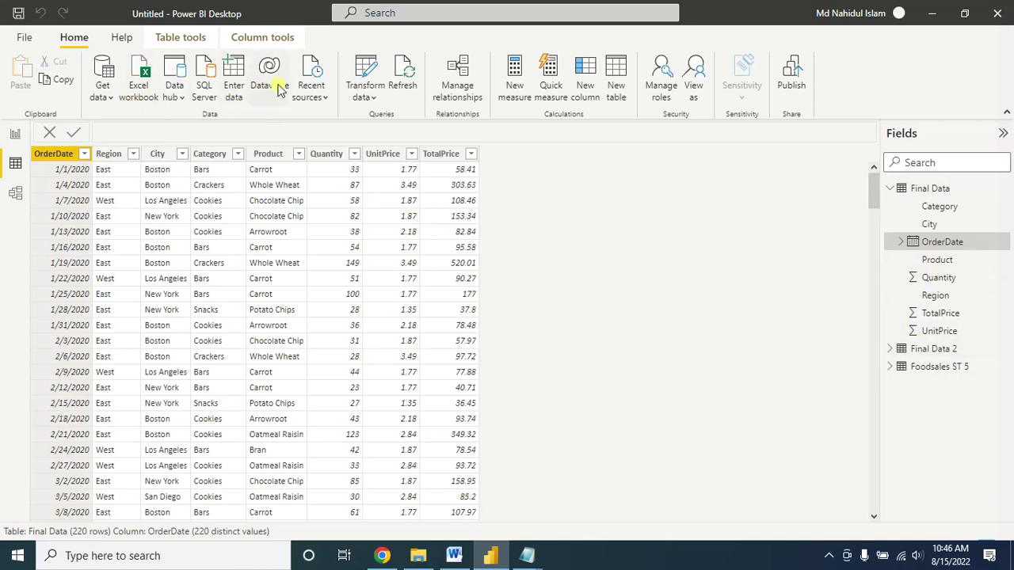
Untick Enable load for both the Final Data and Foodsales ST 5 queries.
click(357, 100)
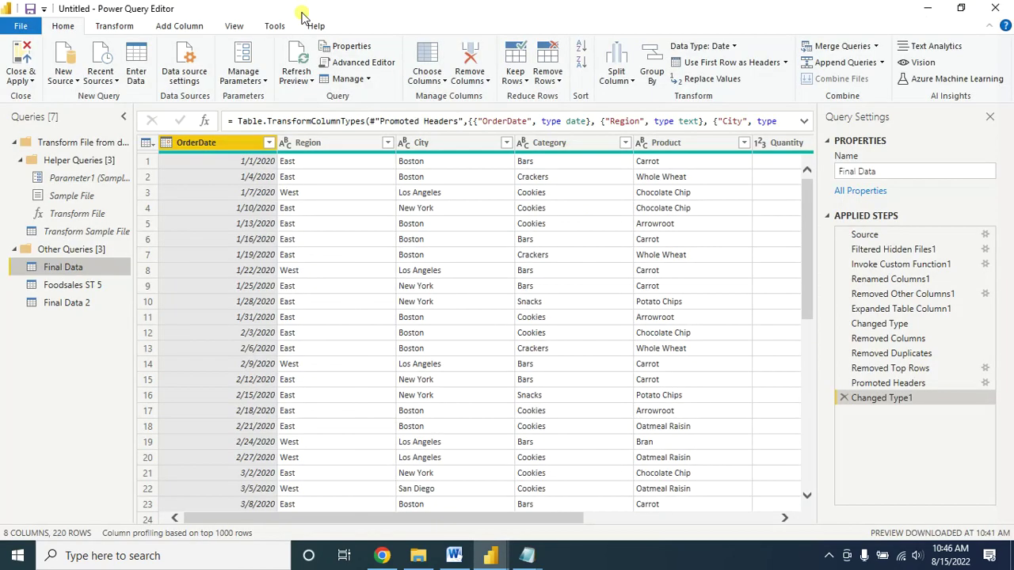
drag(303, 17, 503, 40)
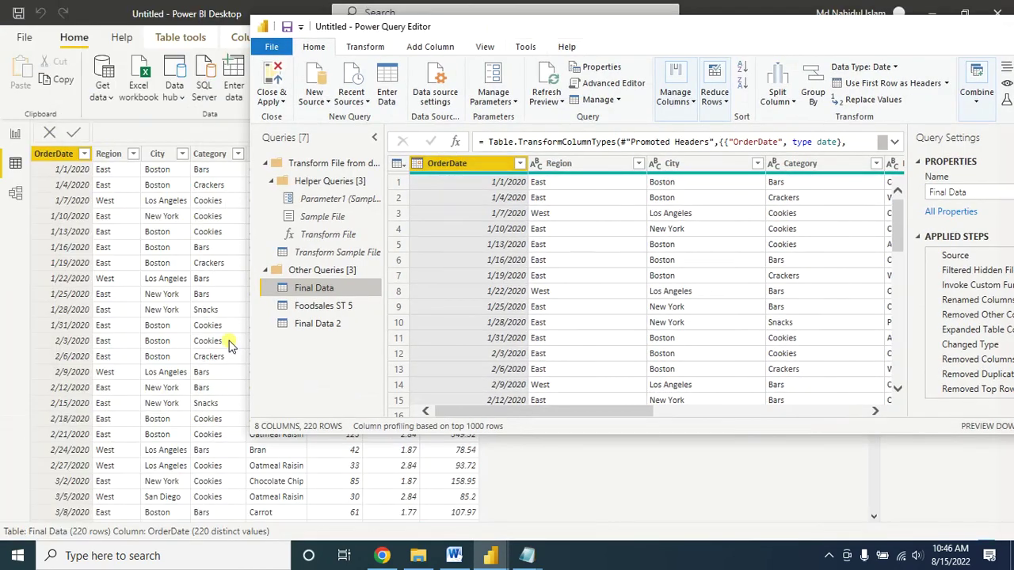
right_click(314, 289)
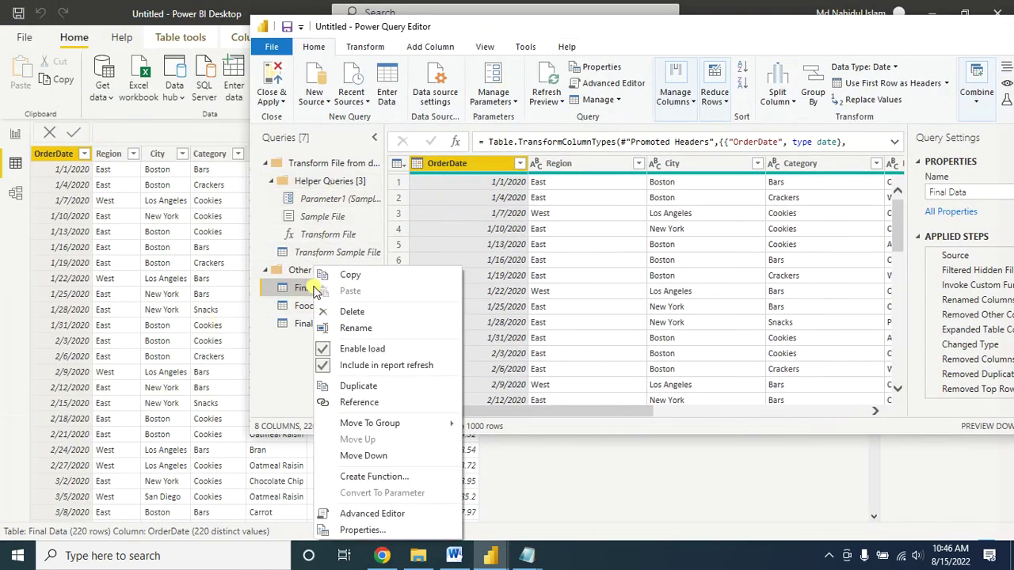
click(360, 351)
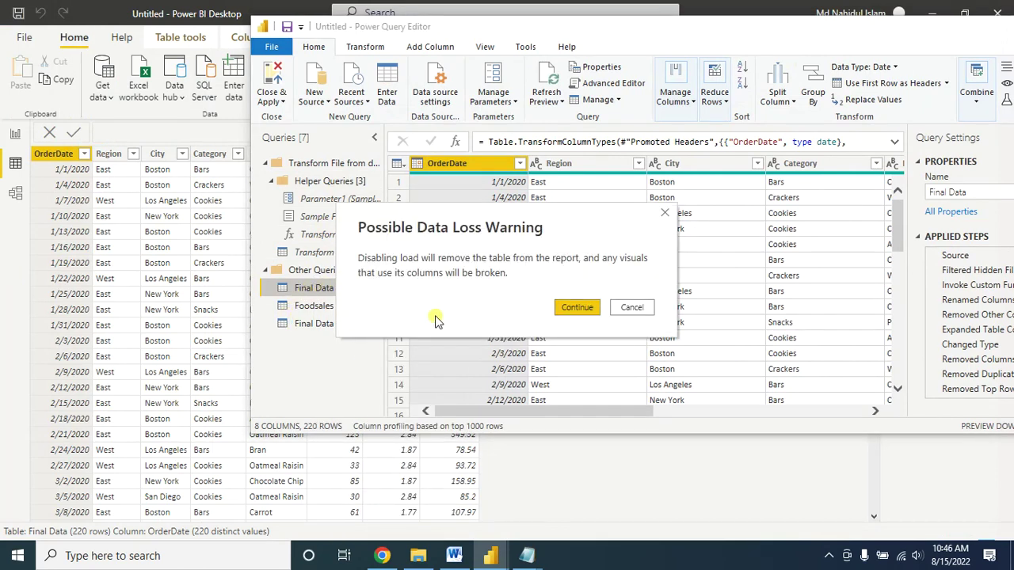
click(575, 308)
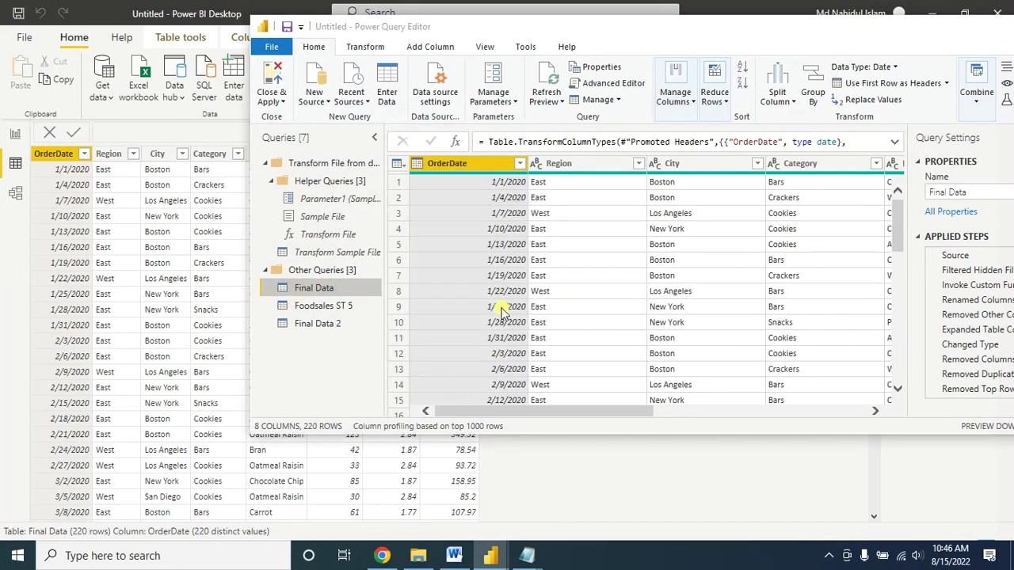
right_click(327, 306)
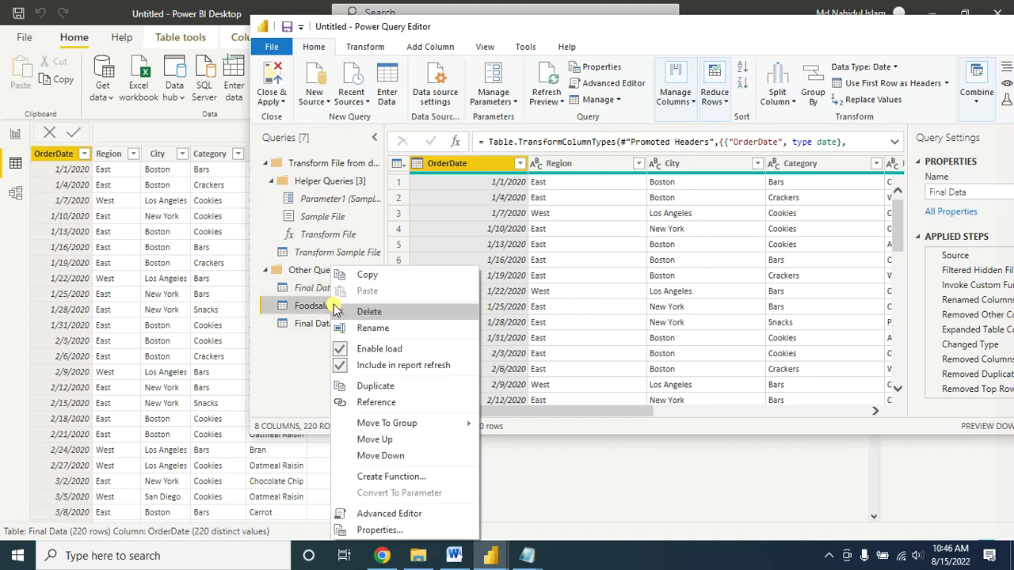
click(376, 351)
click(574, 309)
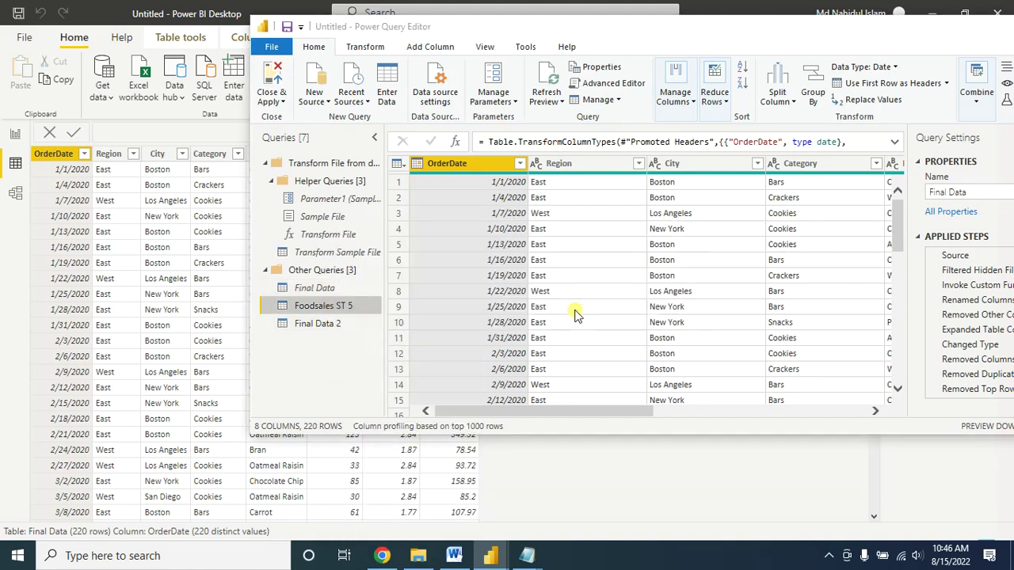
click(107, 107)
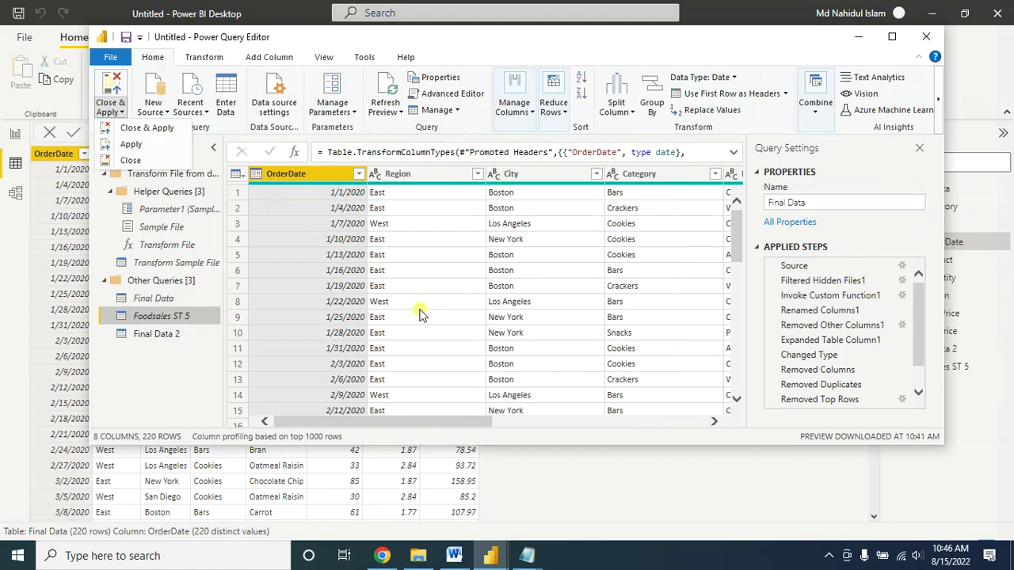
Apply the query changes and view the 245-row Final Data 2 table.
click(140, 128)
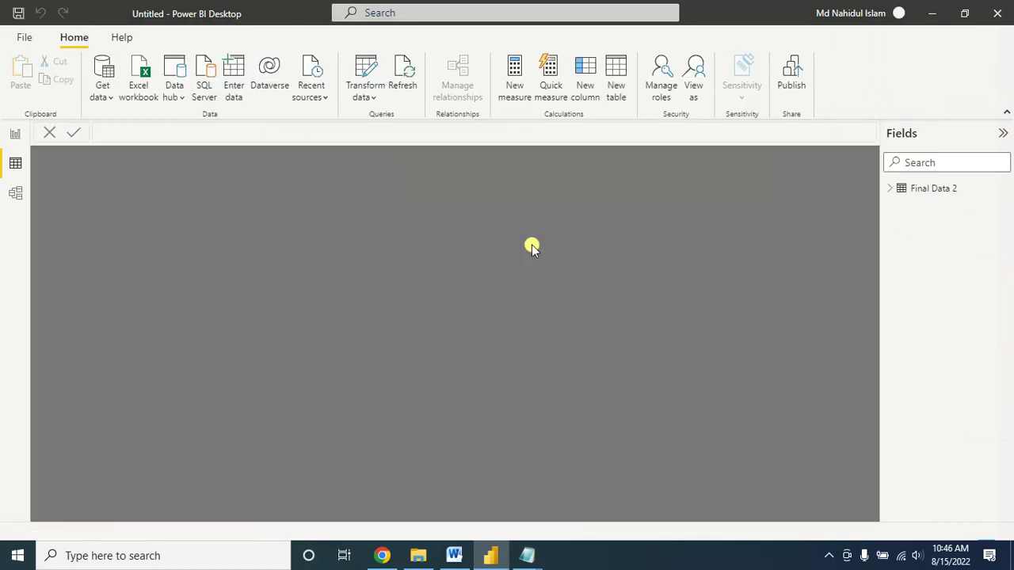
click(930, 193)
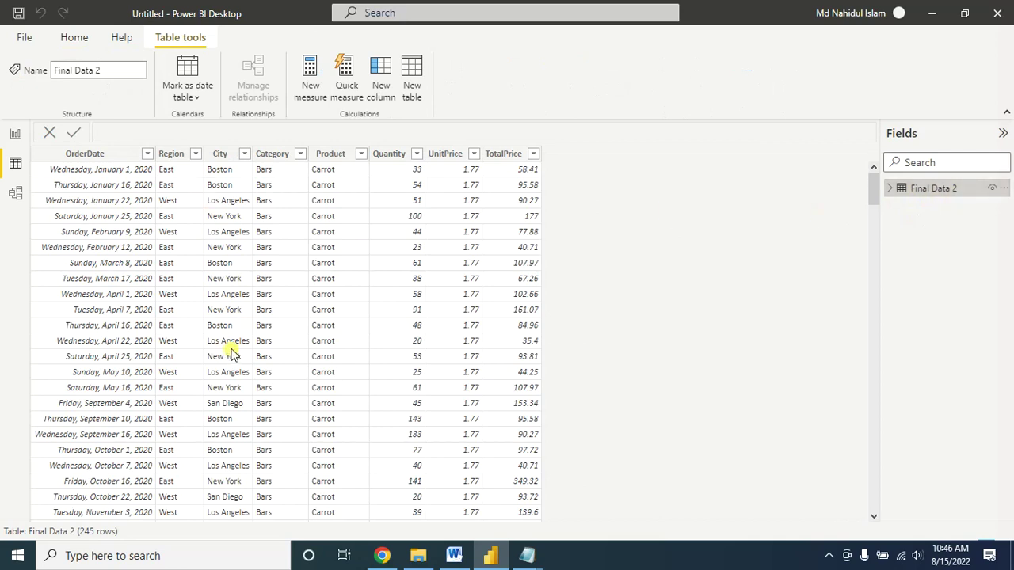
scroll(229, 354, down, 10)
Format the OrderDate column as Short Date, then switch to the Word notes.
click(95, 153)
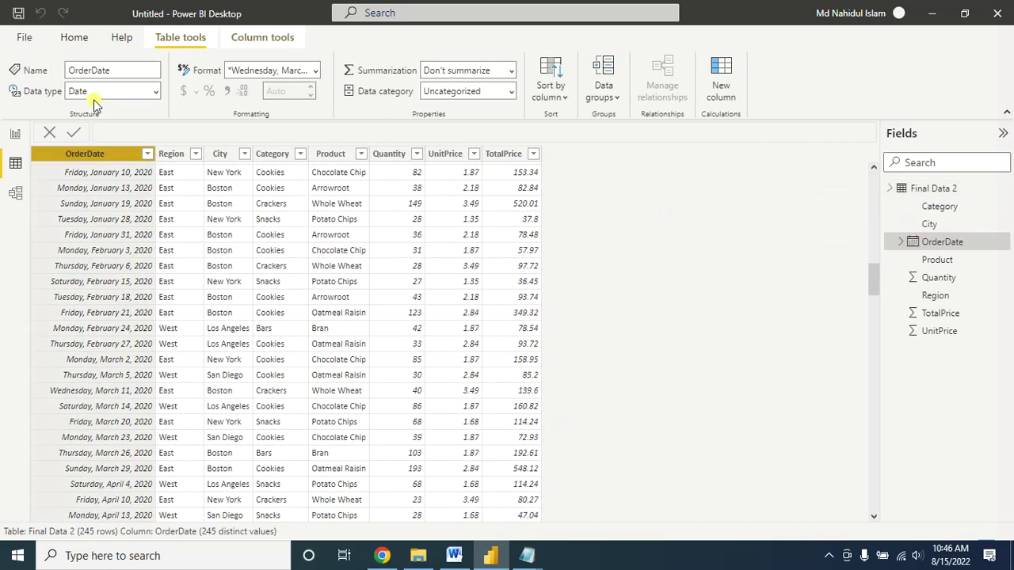
click(270, 71)
click(269, 125)
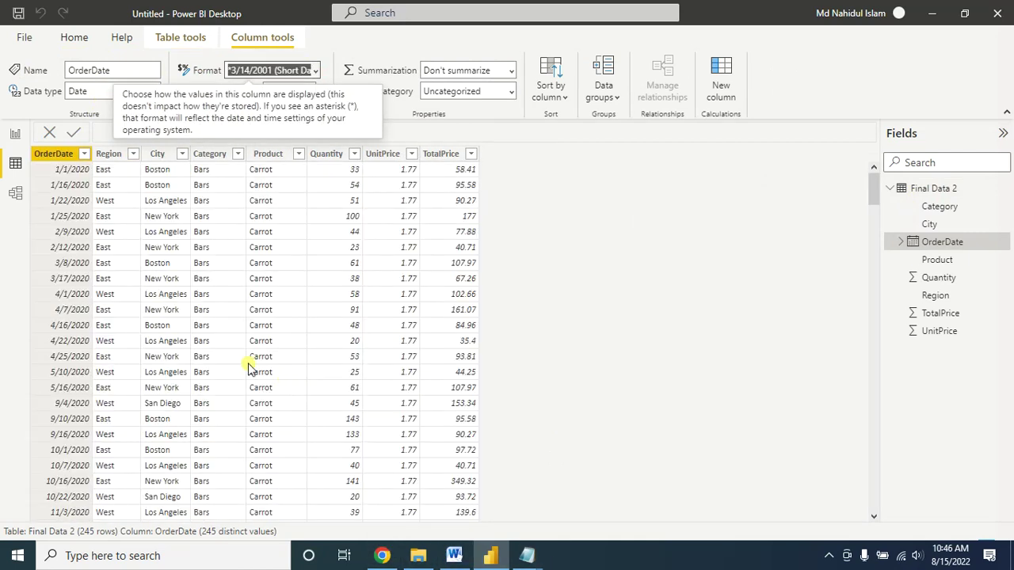
click(454, 555)
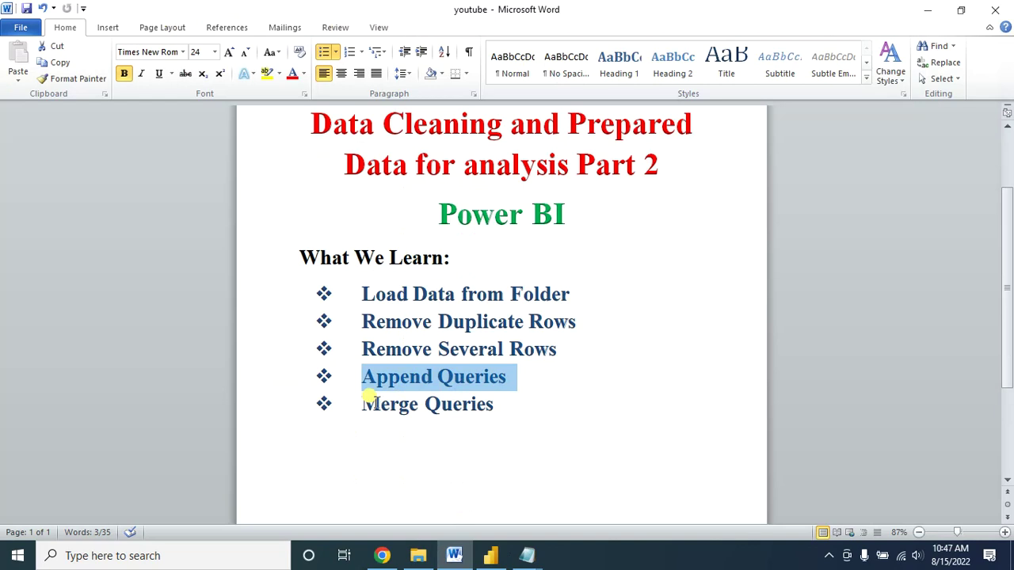
Highlight the Merge Queries bullet in the Word outline, then go back to Power BI.
drag(361, 400, 510, 405)
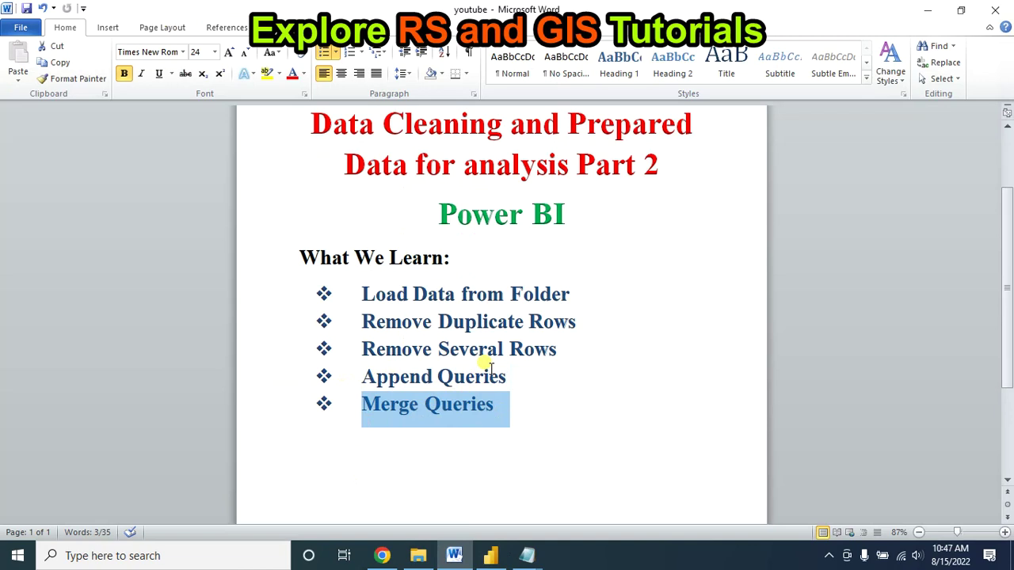
click(491, 556)
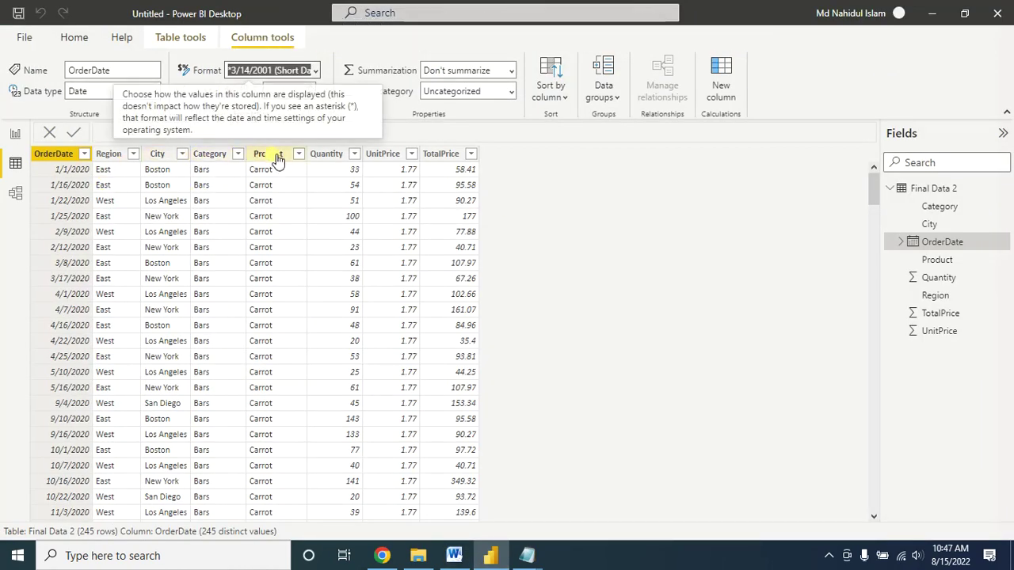
Open foodsales Managers.csv in Notepad to review its Product and Managers headers, then return to Power BI.
key(alt+Tab)
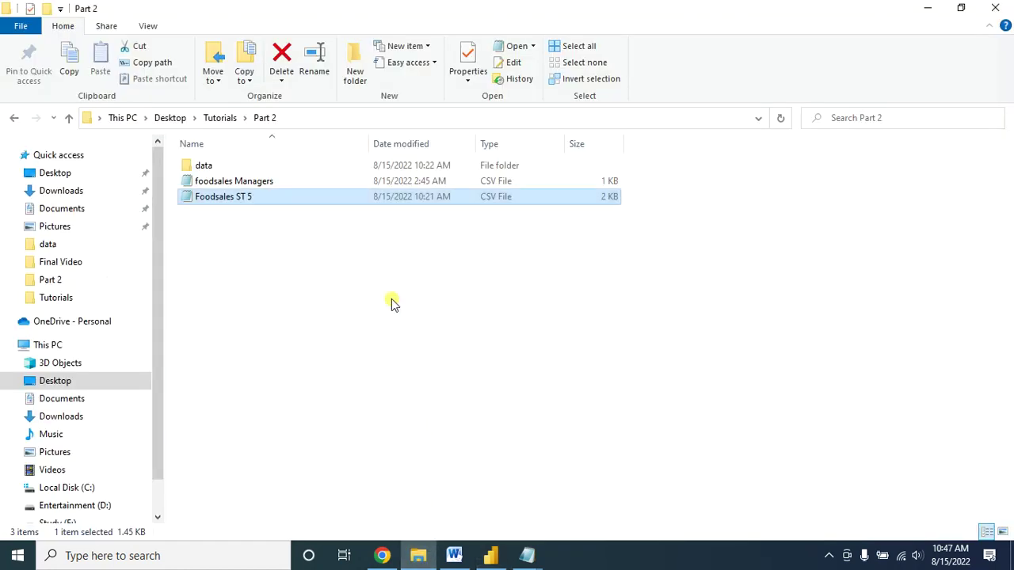
double_click(245, 183)
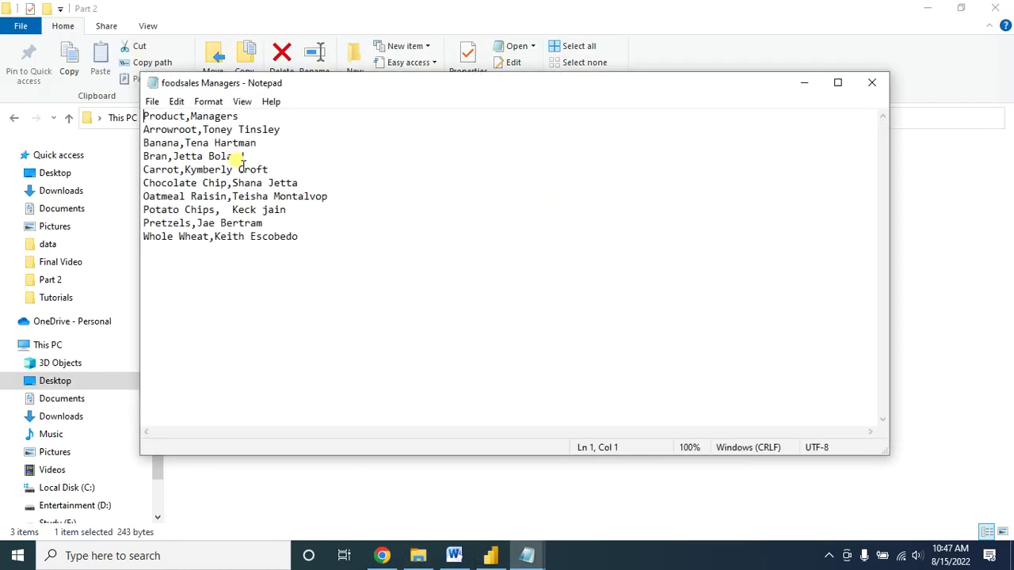
drag(143, 117, 239, 116)
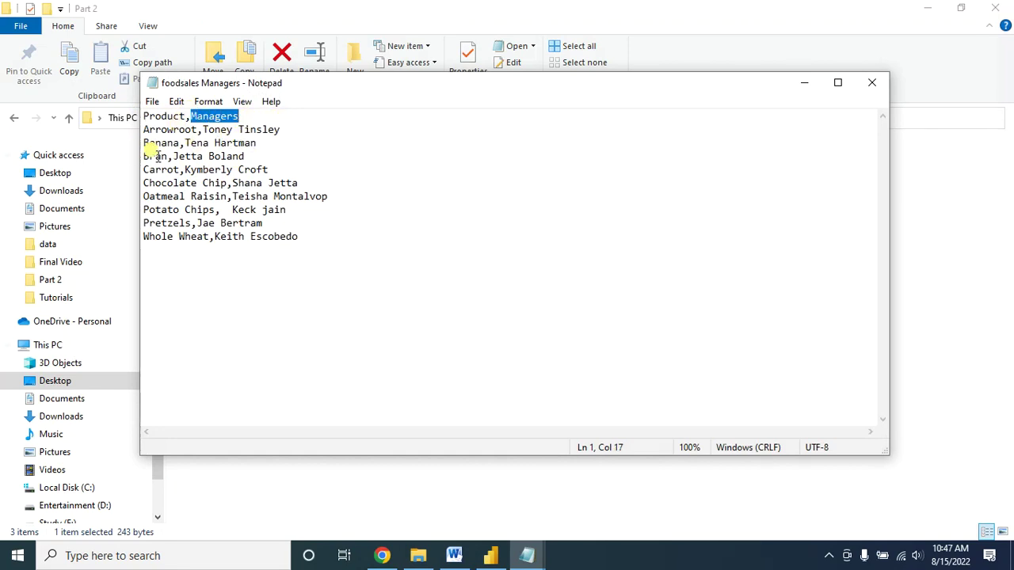
key(alt+Tab)
double_click(420, 13)
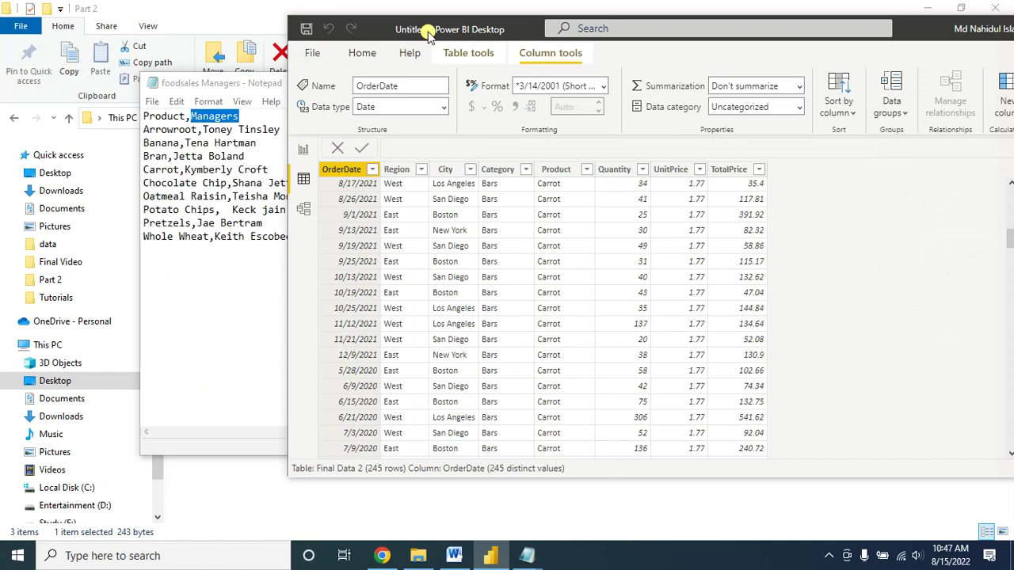
Maximize Power BI and reopen the Power Query Editor on the 245-row Final Data 2 query.
drag(420, 30, 395, 26)
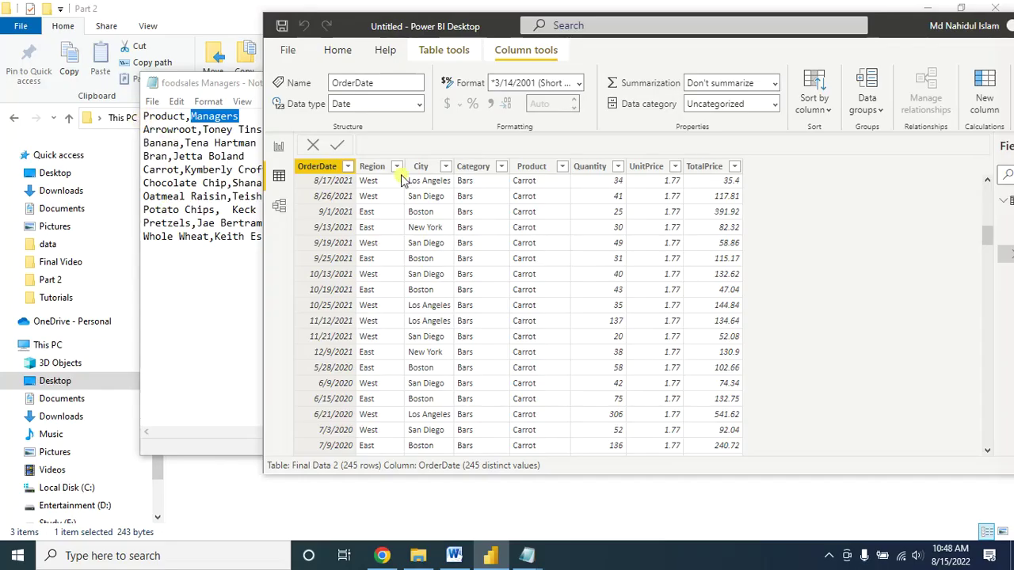
double_click(470, 19)
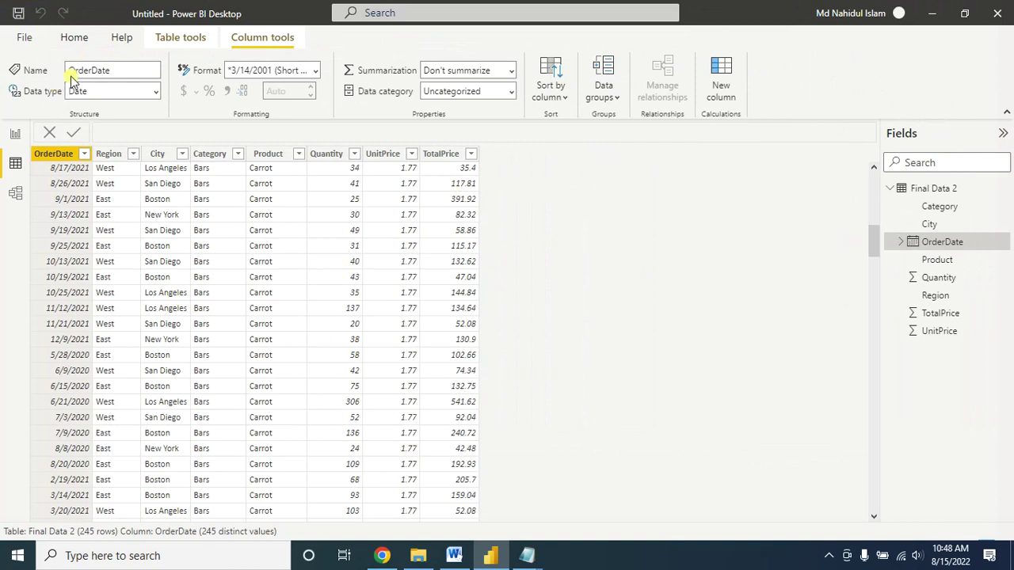
click(73, 38)
click(369, 81)
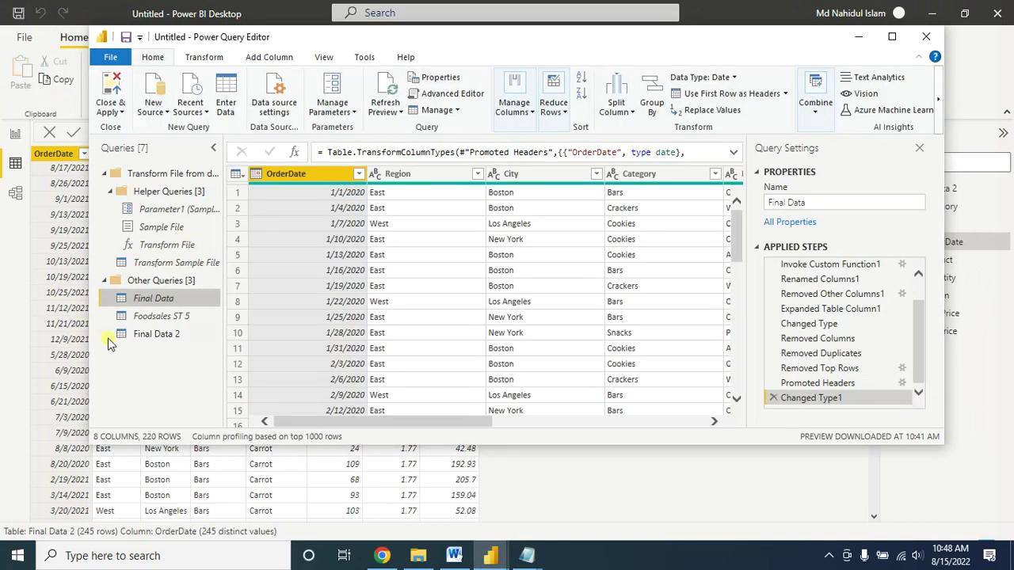
click(157, 334)
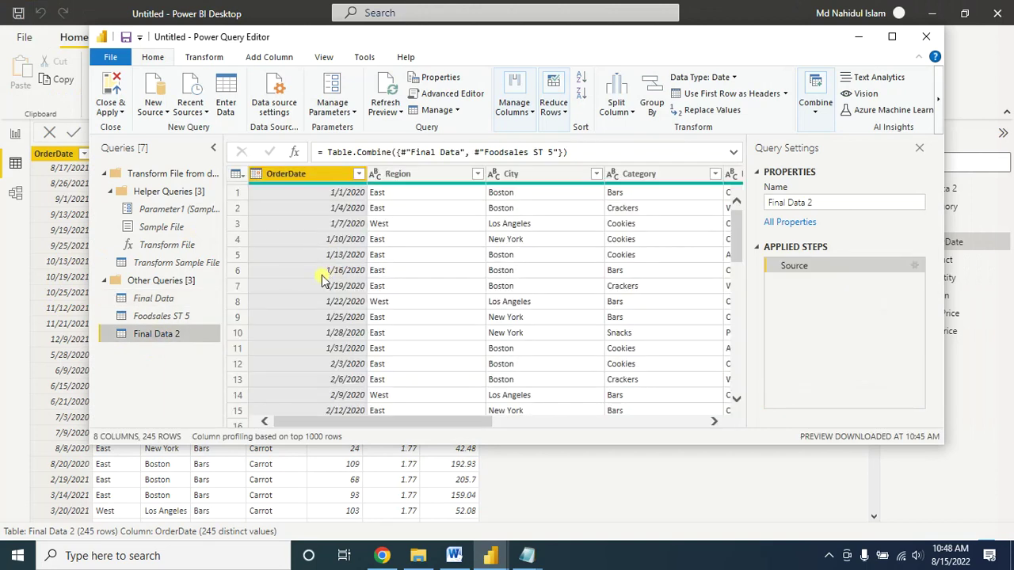
drag(377, 419, 415, 414)
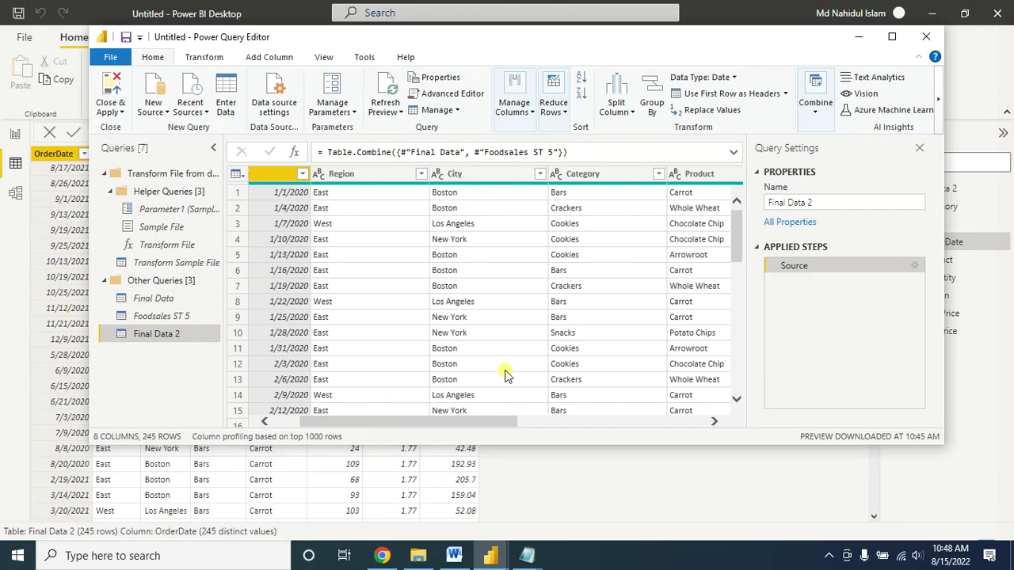
drag(734, 252, 735, 351)
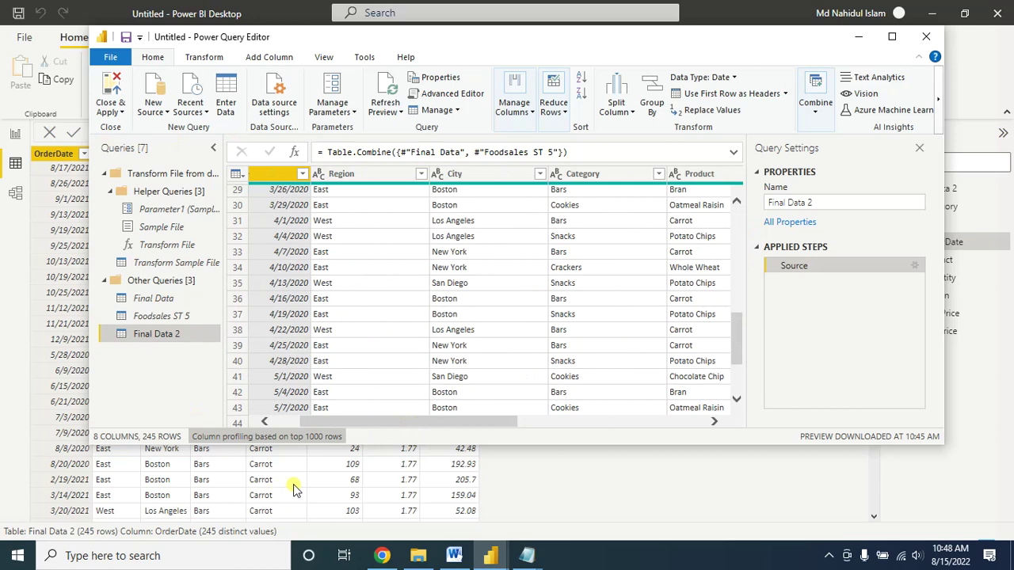
key(alt+Tab)
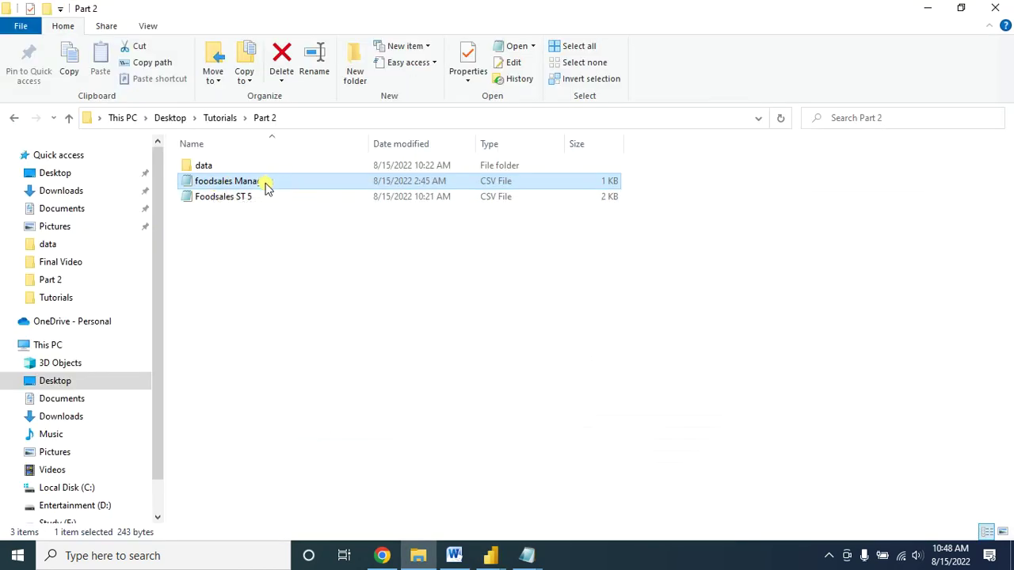
Import the foodsales Managers CSV as a new query via New Source > Text/CSV.
click(490, 555)
click(153, 107)
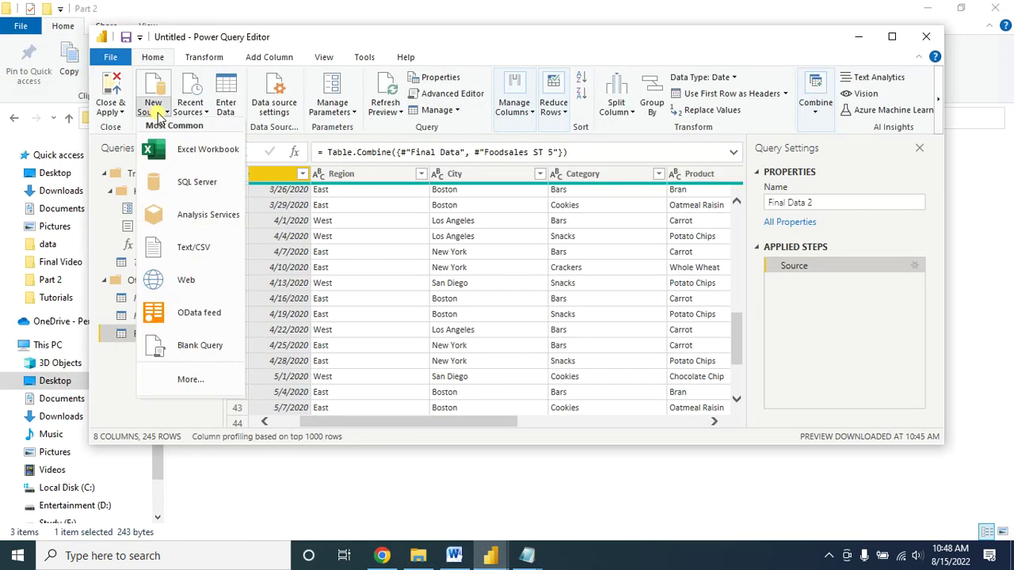
click(204, 256)
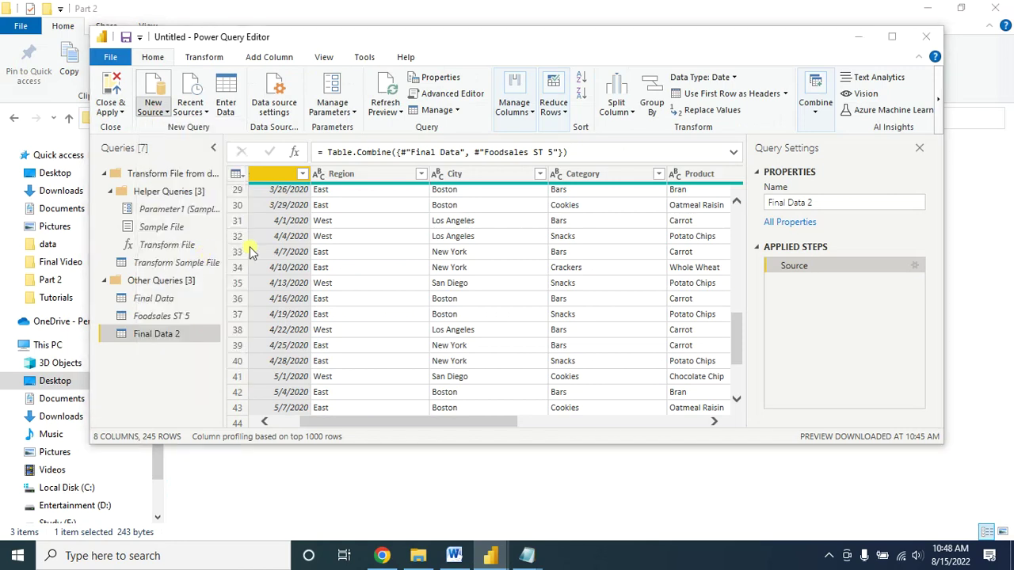
click(261, 149)
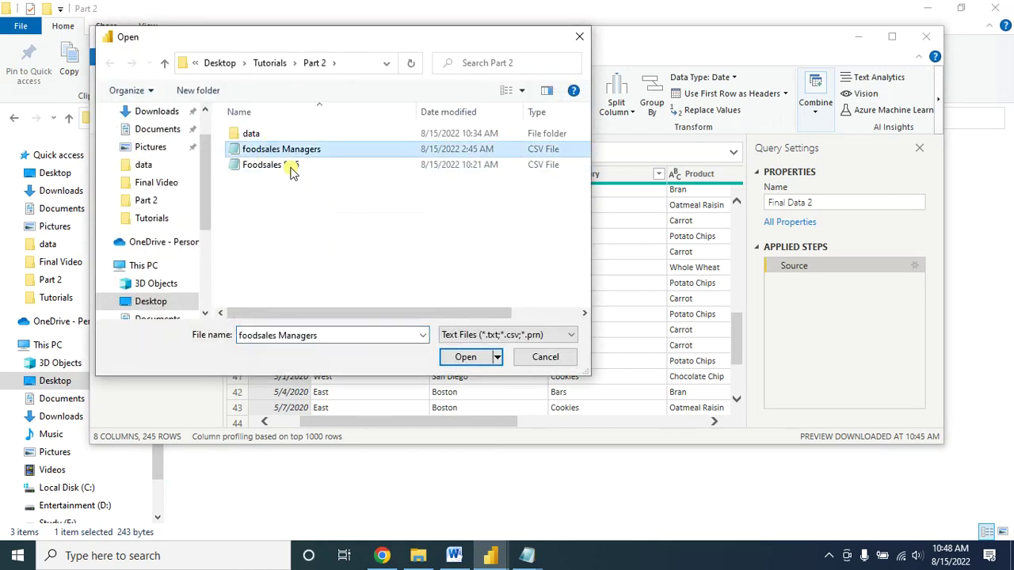
click(466, 357)
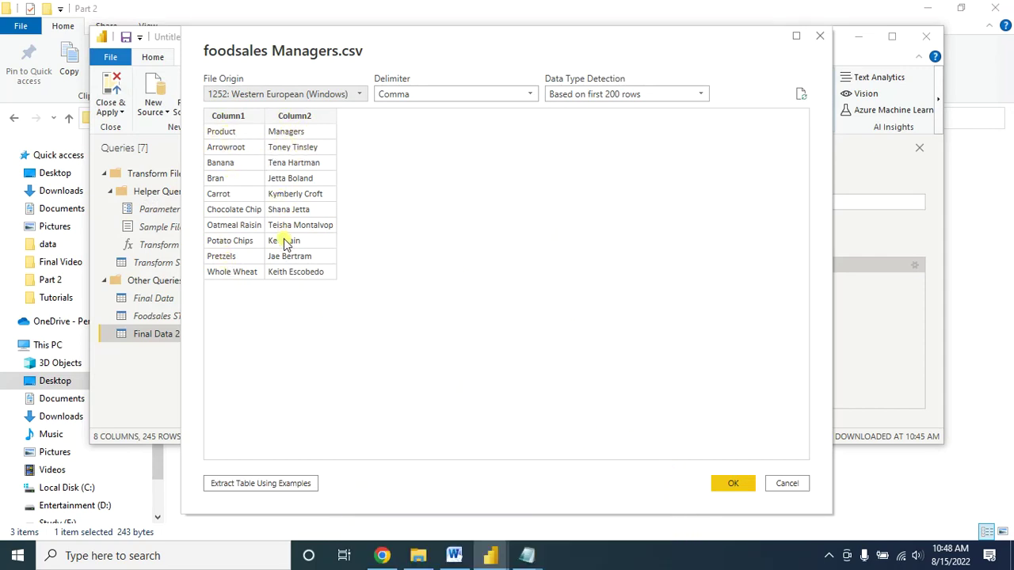
click(727, 485)
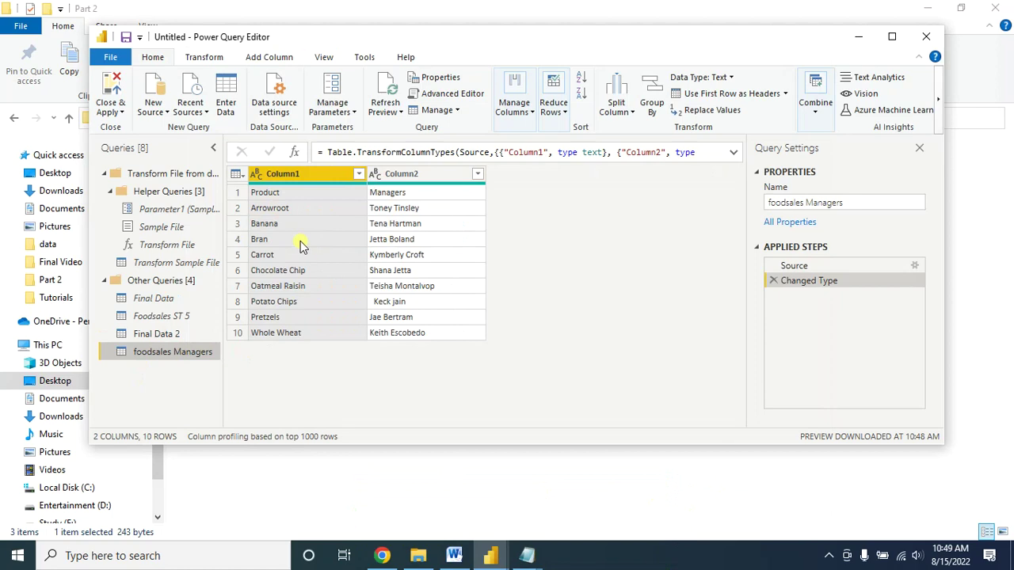
Select the Final Data 2 query, maximize the editor, and open the Merge Queries options.
click(145, 335)
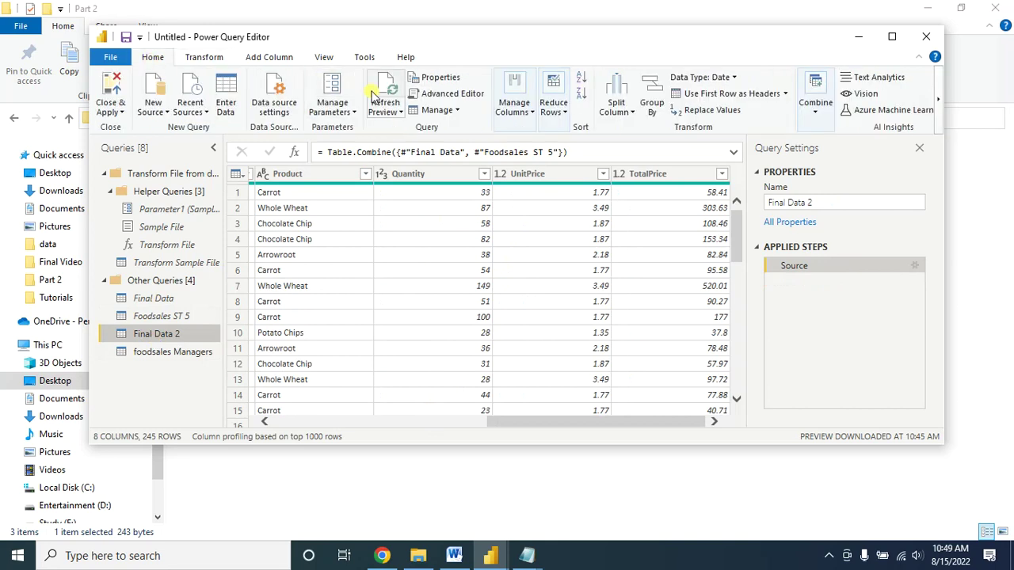
click(892, 36)
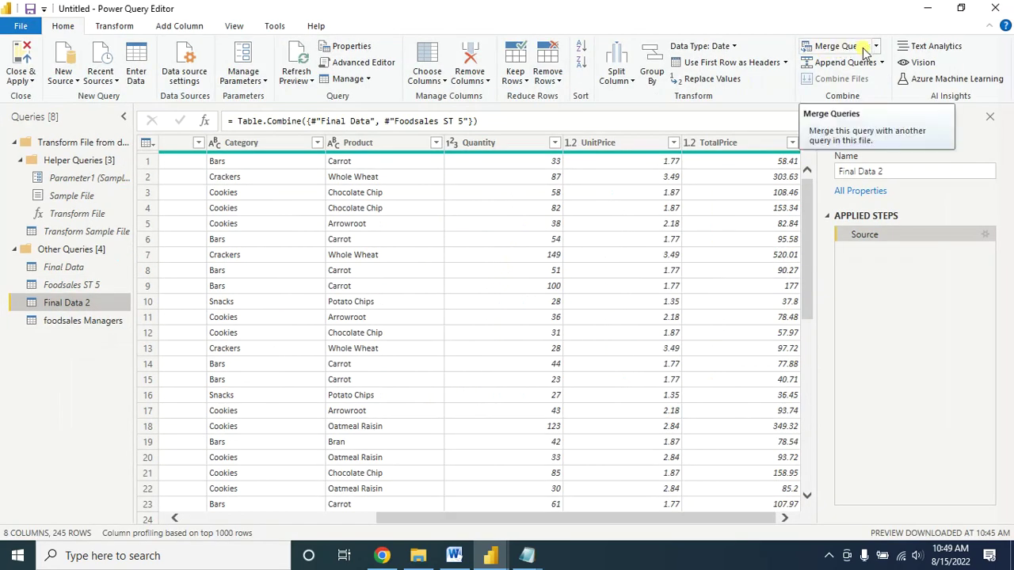
click(864, 50)
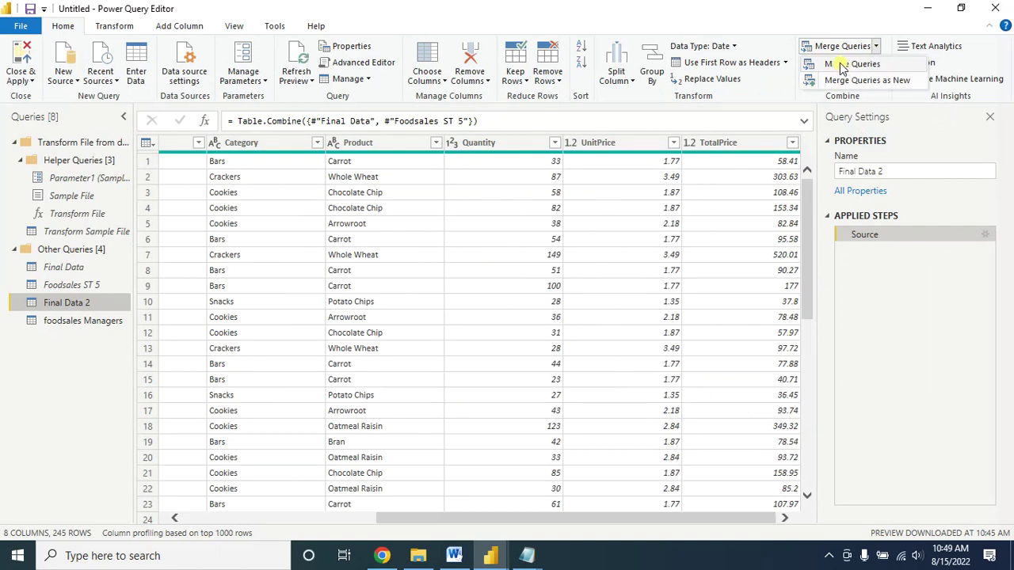